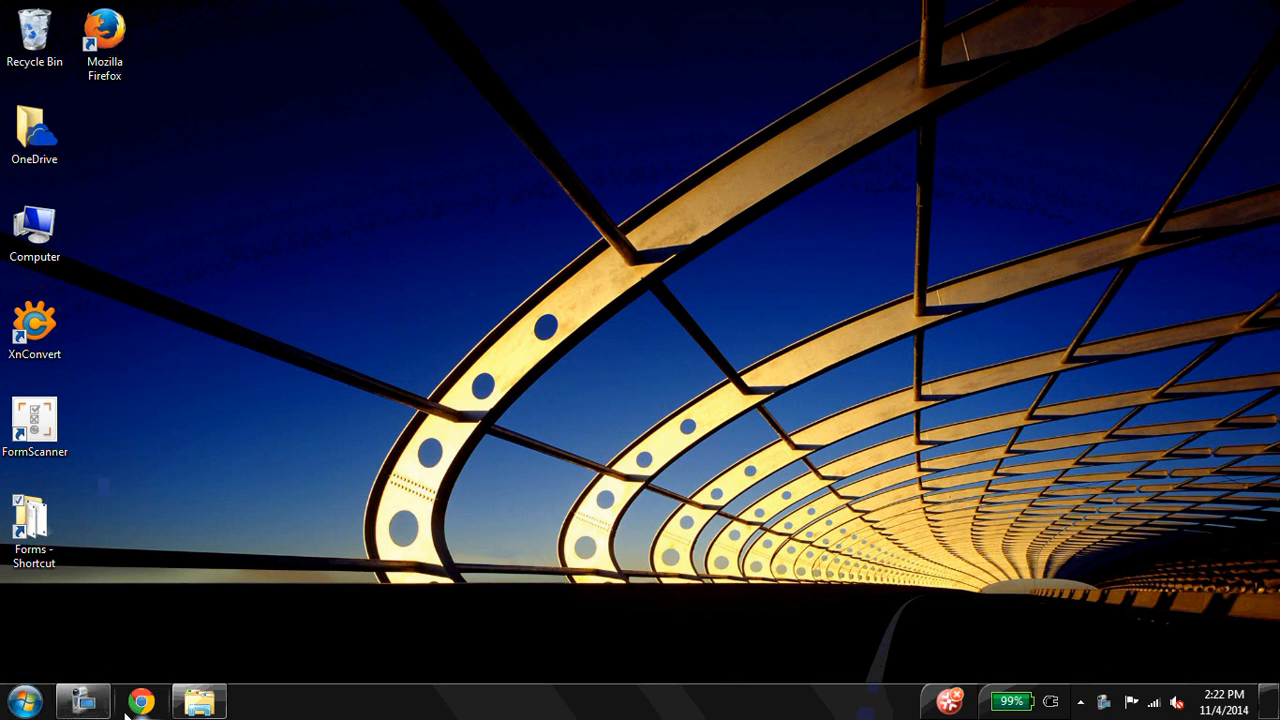
# Open the Class run 2 folder and review the scanned answer sheets, starting from Image01, in the photo viewer
pyautogui.click(199, 701)
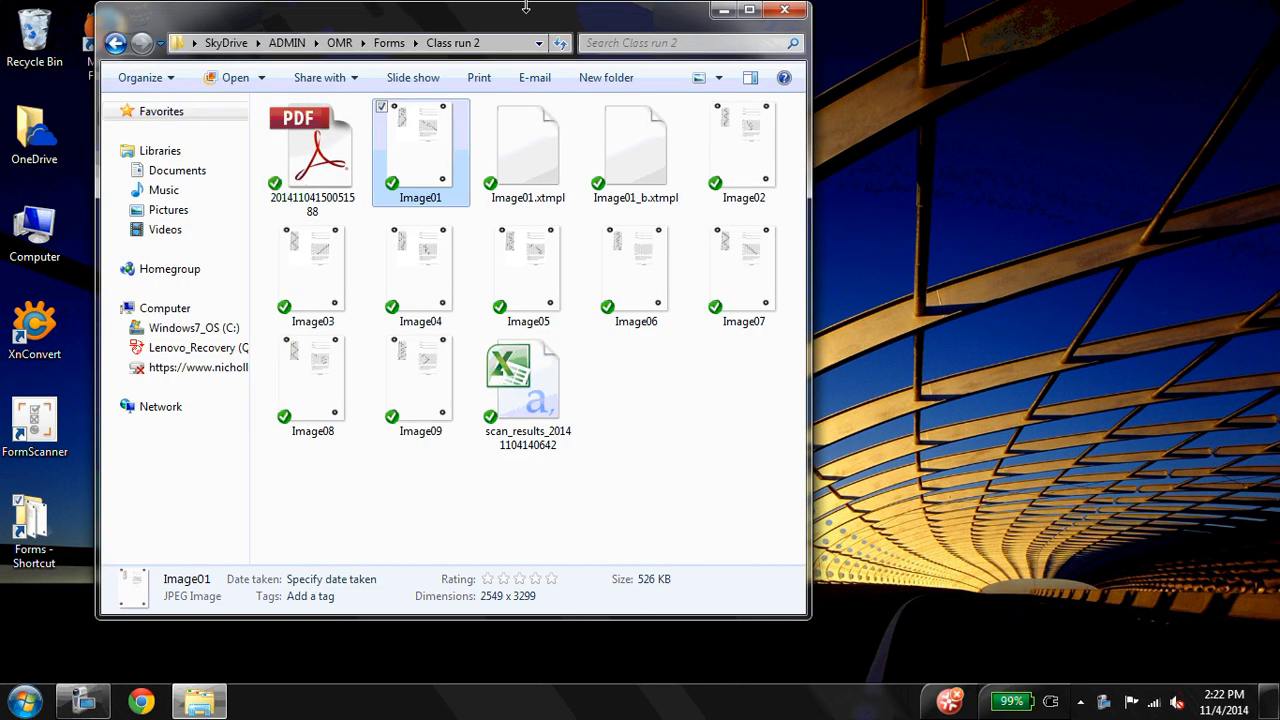
pyautogui.doubleClick(430, 157)
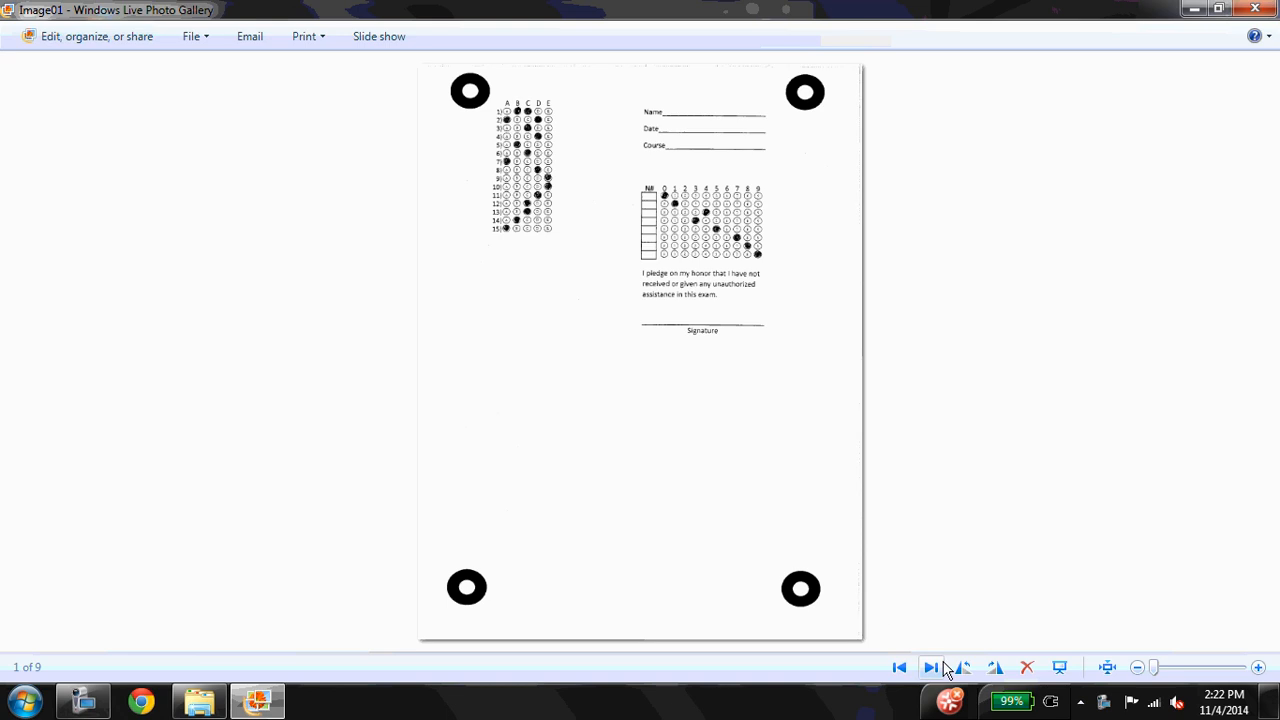
pyautogui.click(931, 667)
pyautogui.click(931, 667)
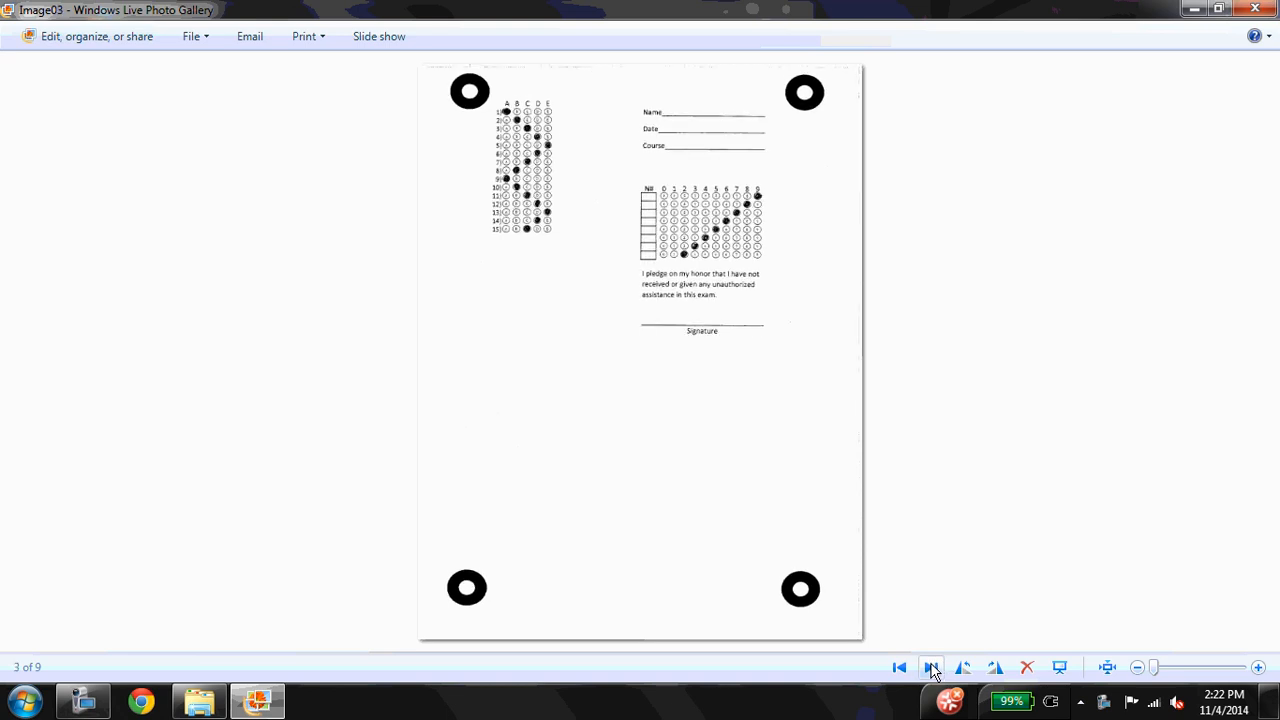
pyautogui.click(899, 667)
pyautogui.click(899, 667)
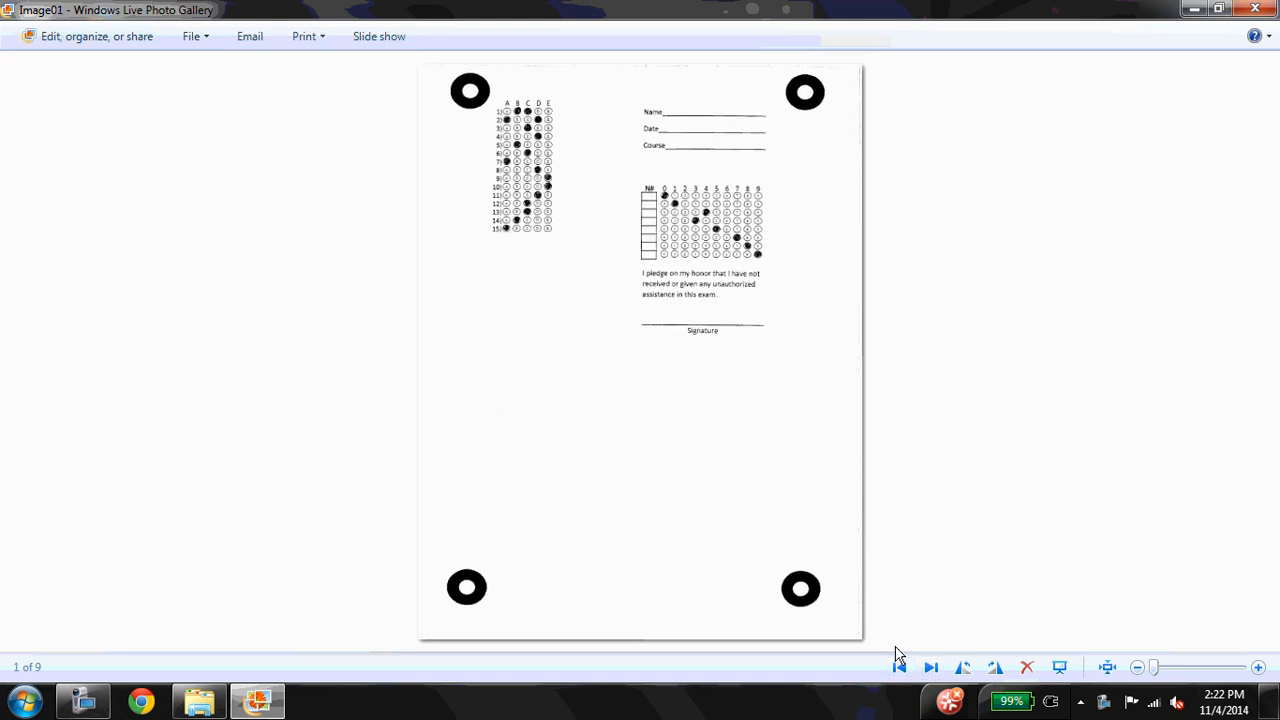
pyautogui.scroll(2, 733, 415)
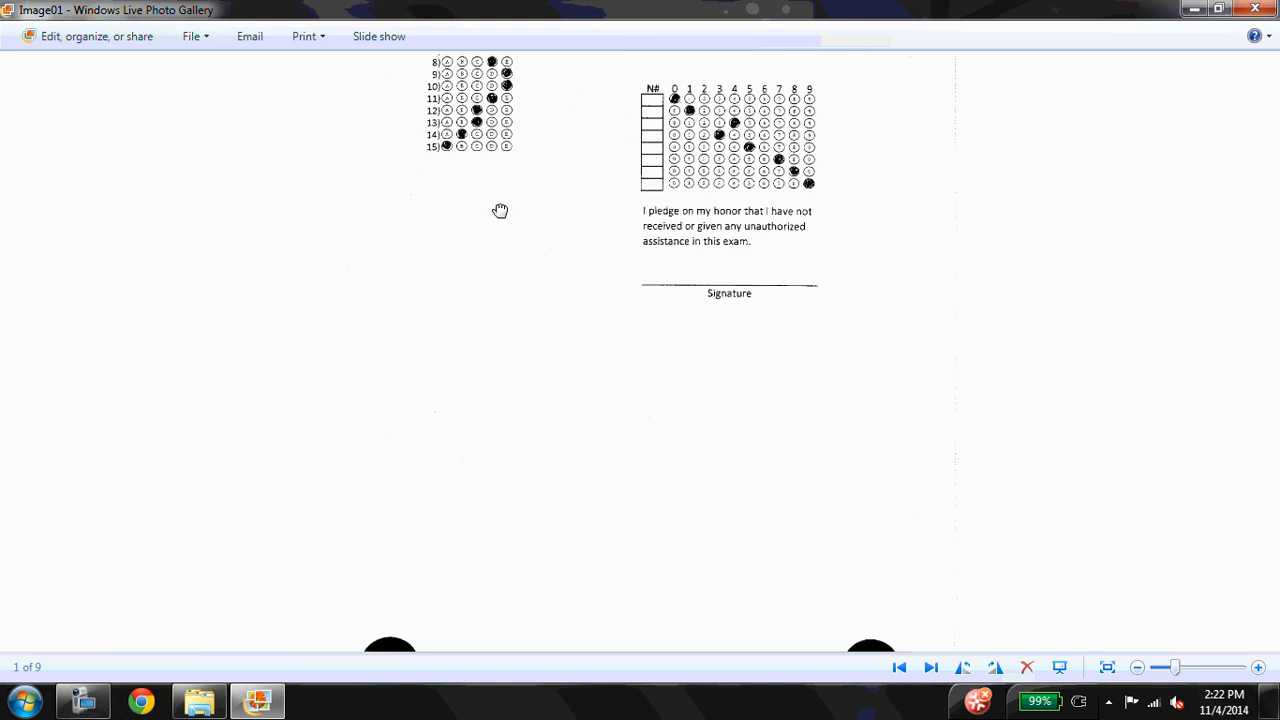
pyautogui.moveTo(500, 210); pyautogui.dragTo(526, 640)
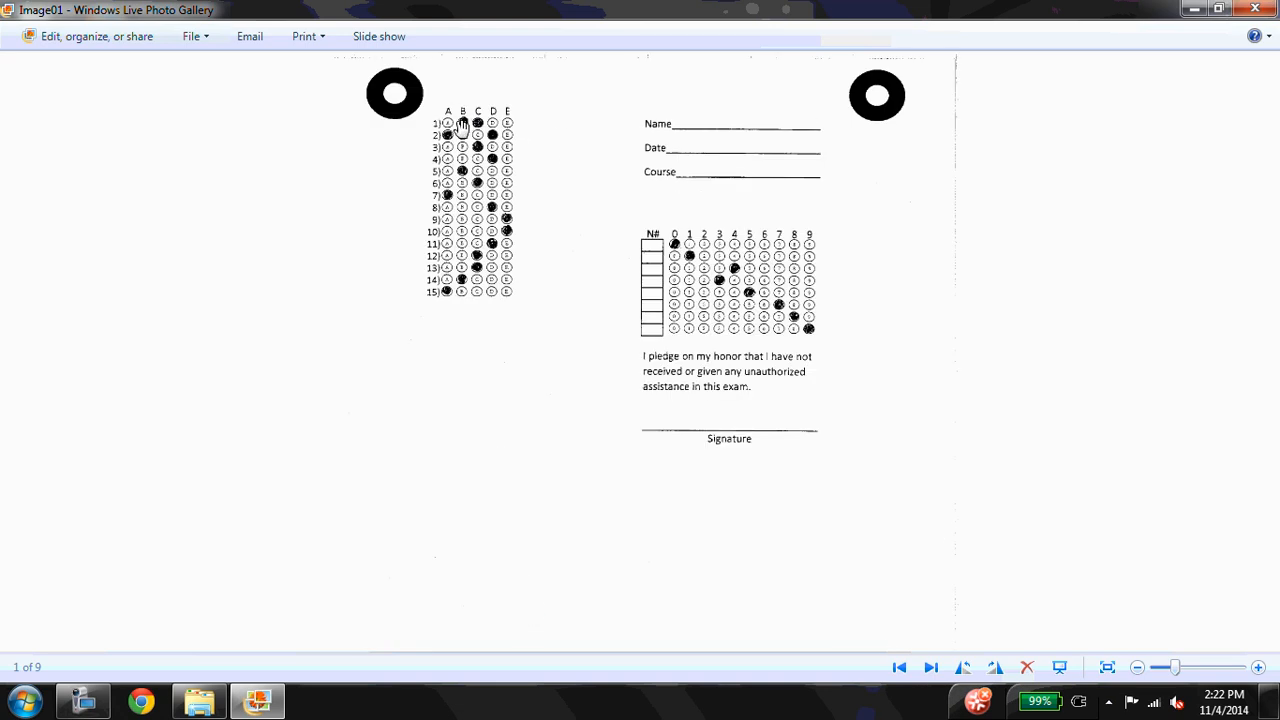
pyautogui.click(1250, 10)
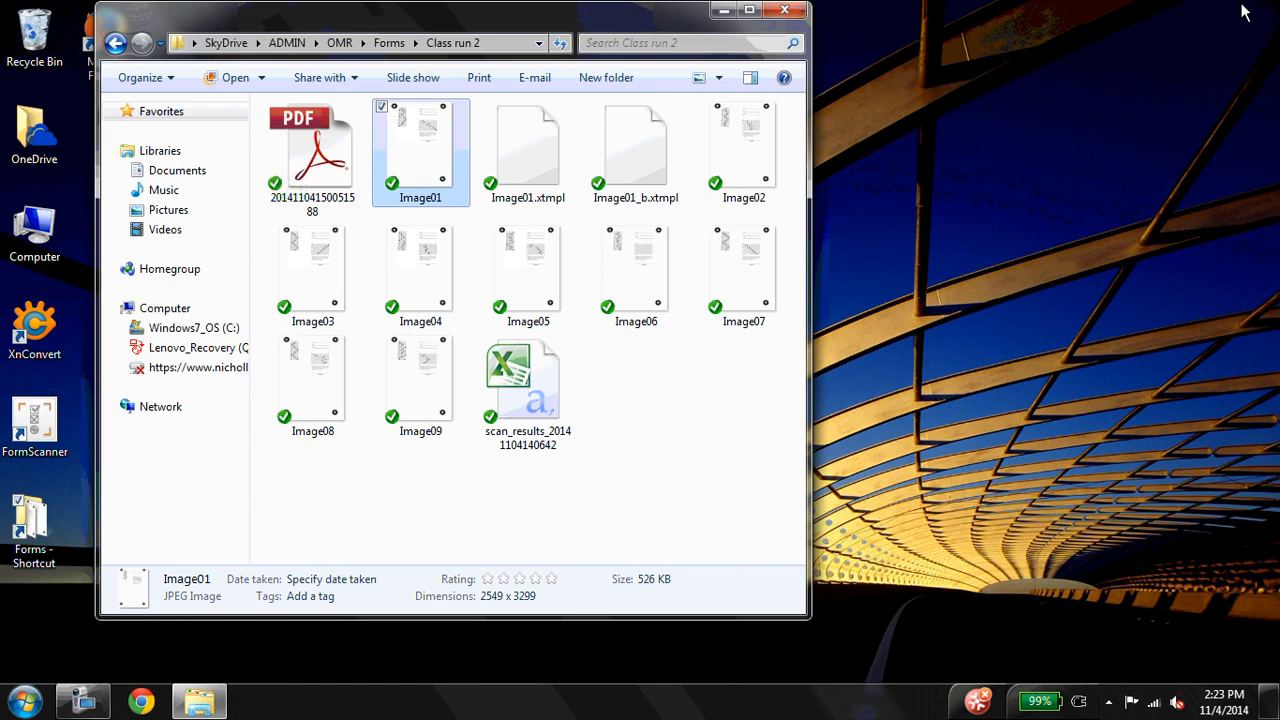
# Start FormScanner and create a new template from Image01.jpg in the Class run 2 folder
pyautogui.doubleClick(36, 432)
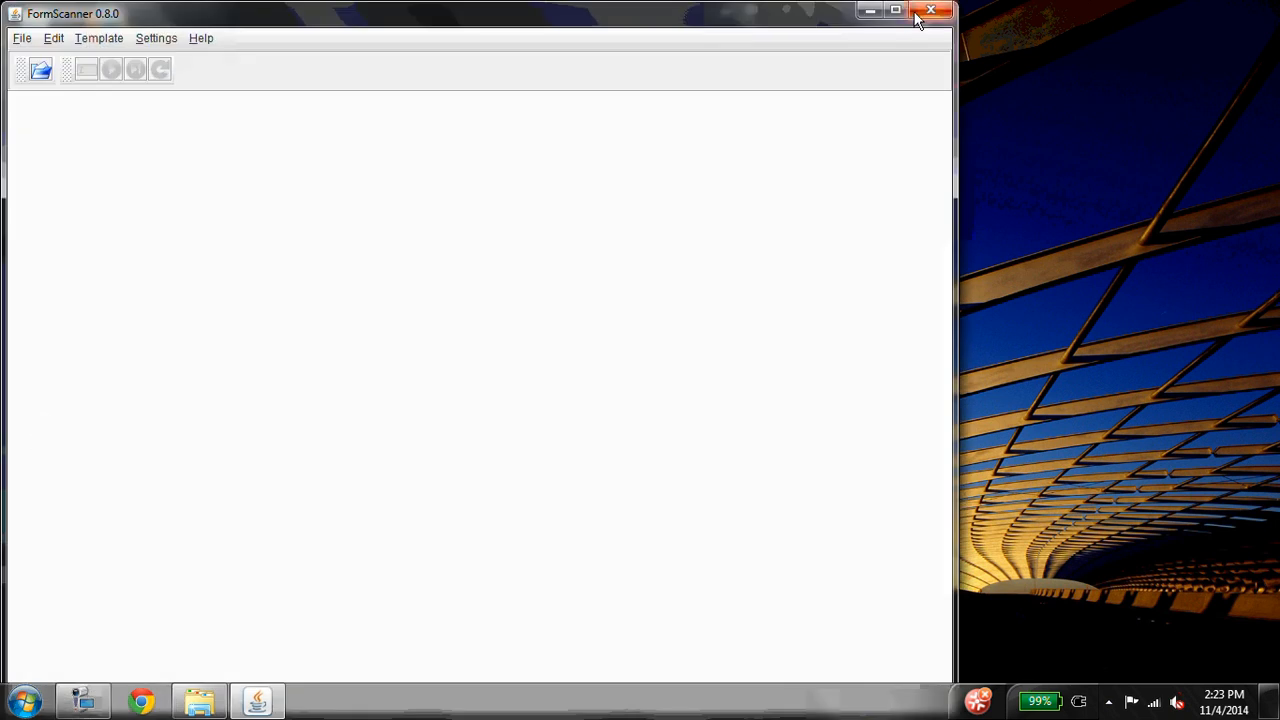
pyautogui.click(896, 12)
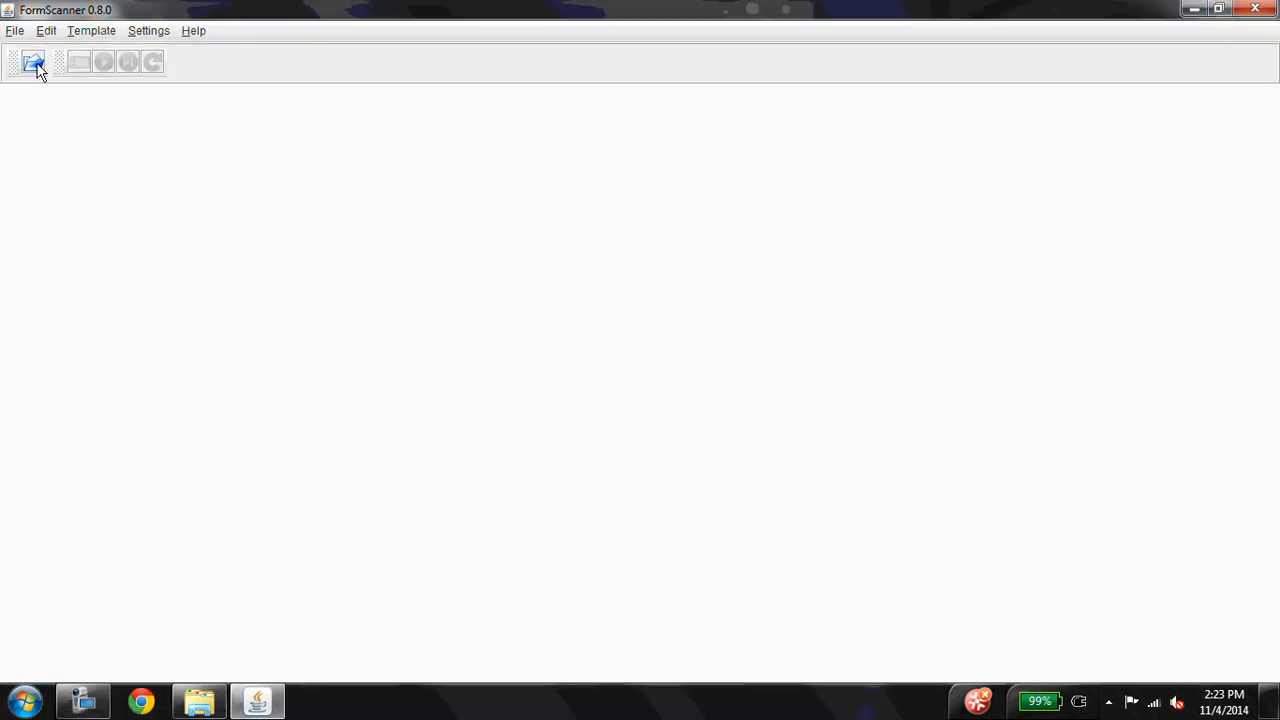
pyautogui.click(82, 38)
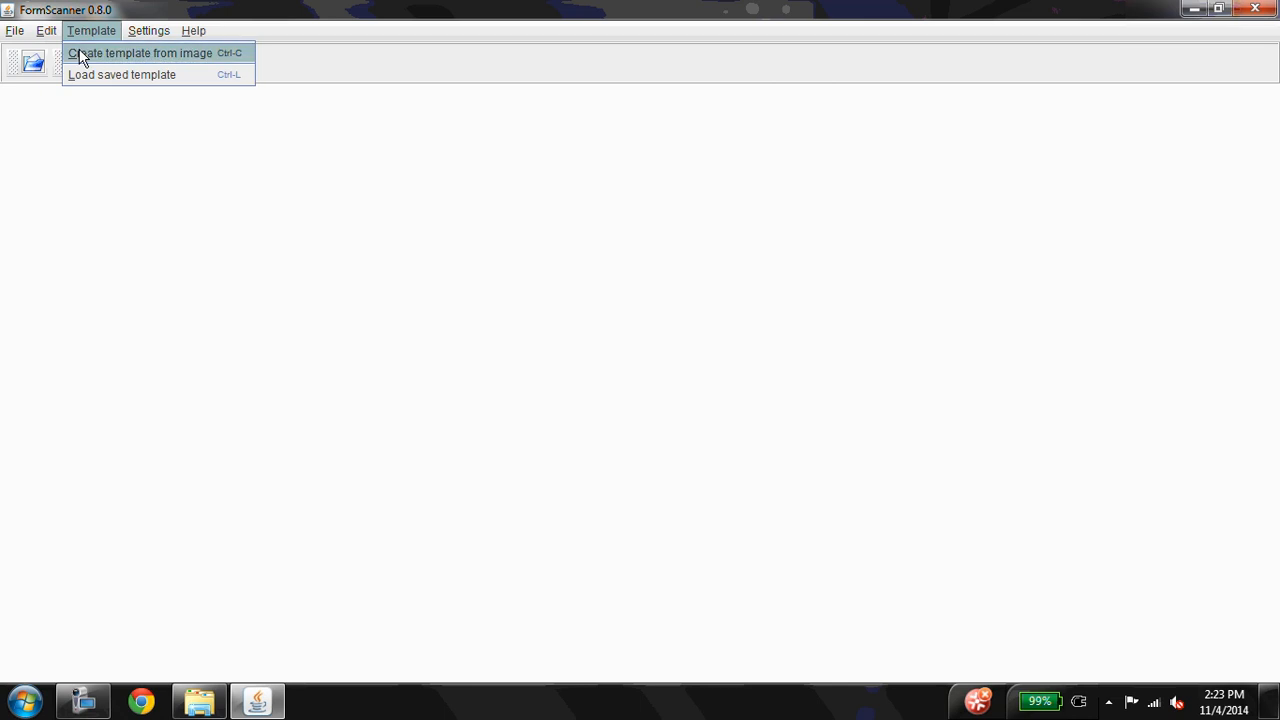
pyautogui.click(82, 57)
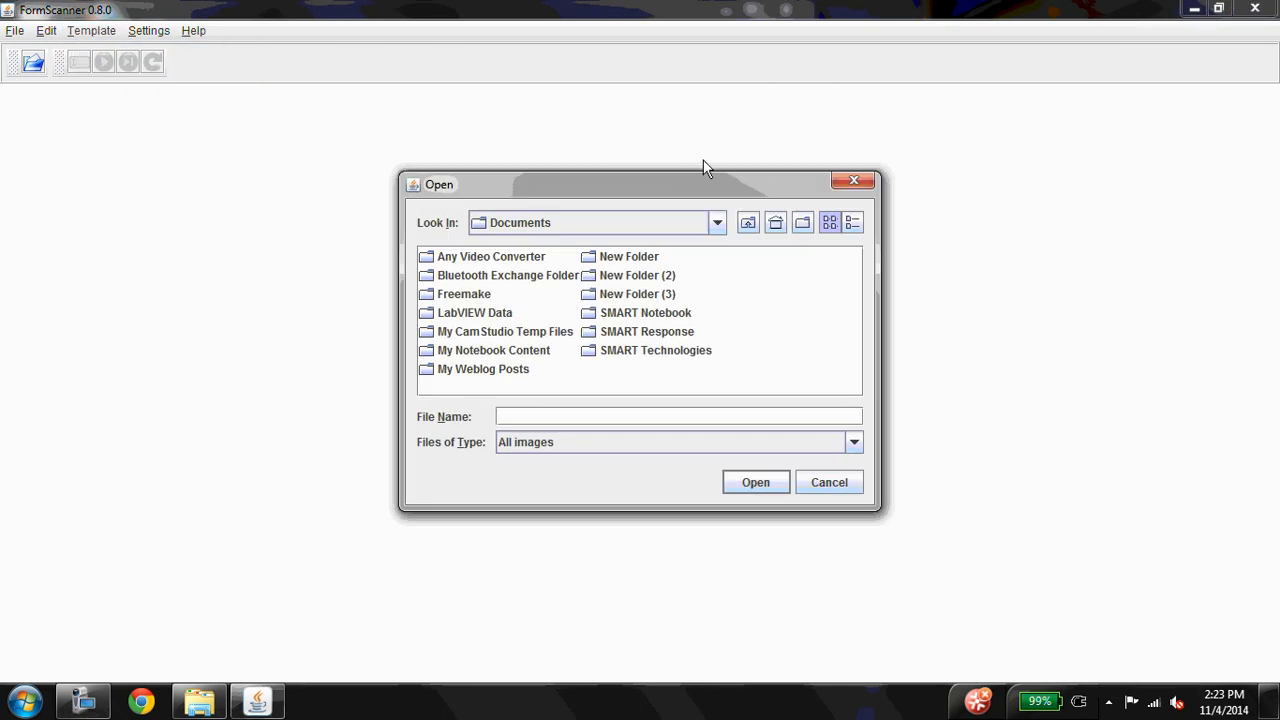
pyautogui.click(777, 222)
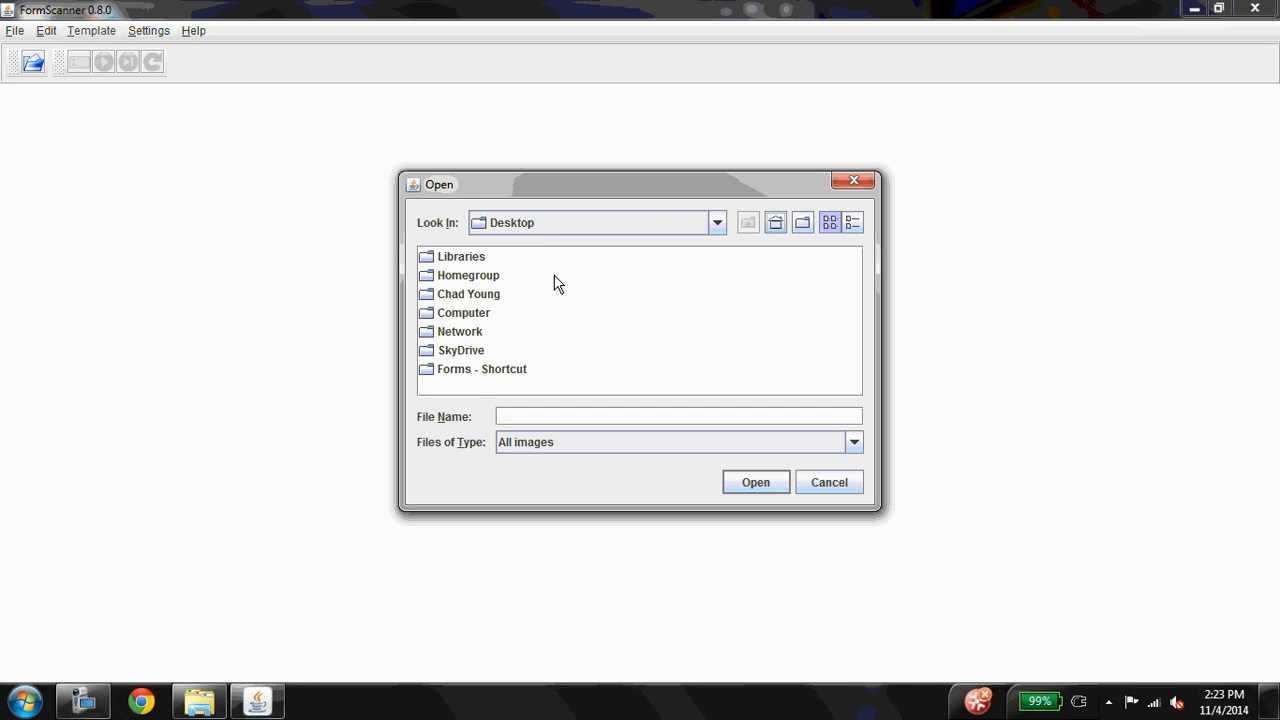
pyautogui.click(444, 372)
pyautogui.doubleClick(444, 372)
pyautogui.doubleClick(450, 295)
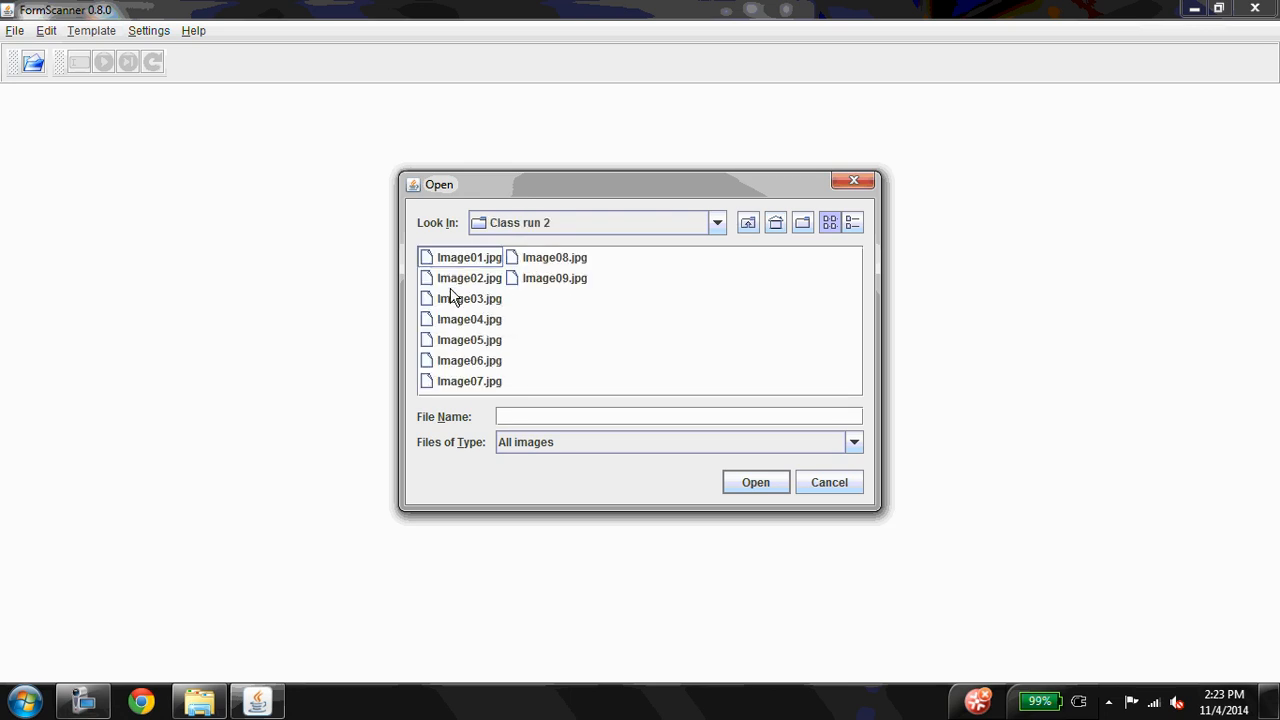
pyautogui.doubleClick(459, 258)
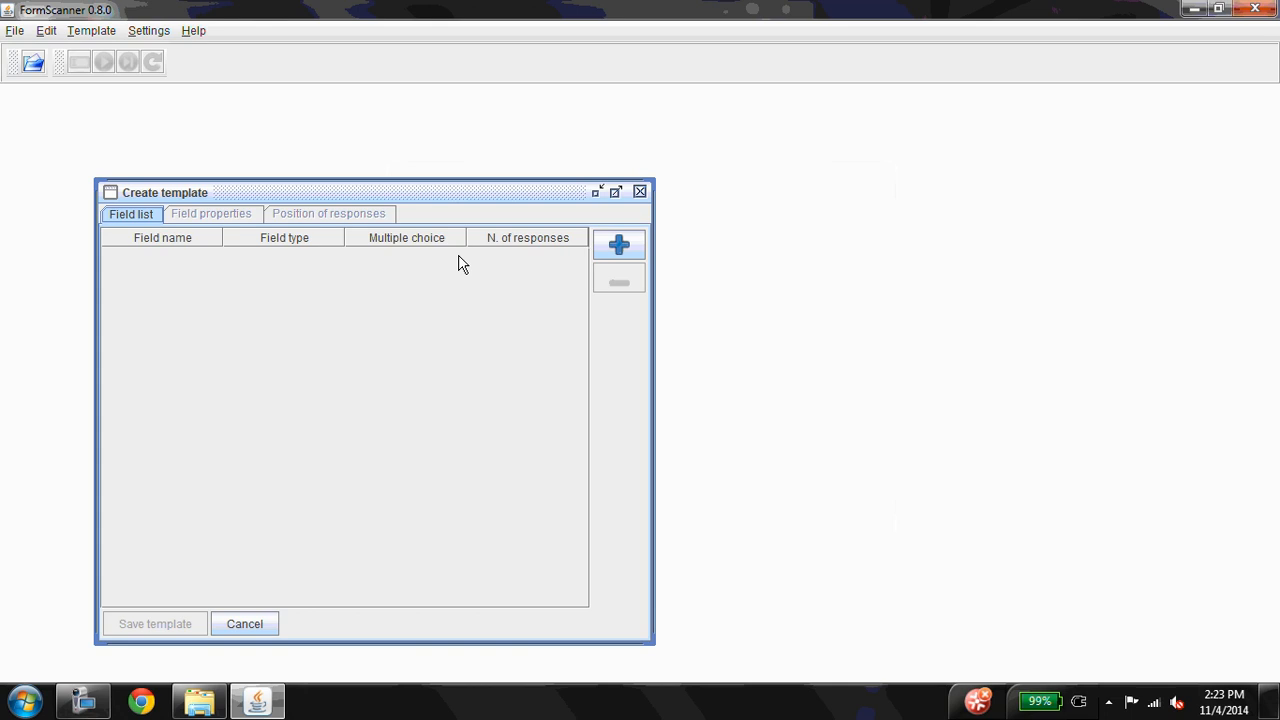
# Add a Questions by rows field with 15 questions and 5 responses
pyautogui.click(616, 252)
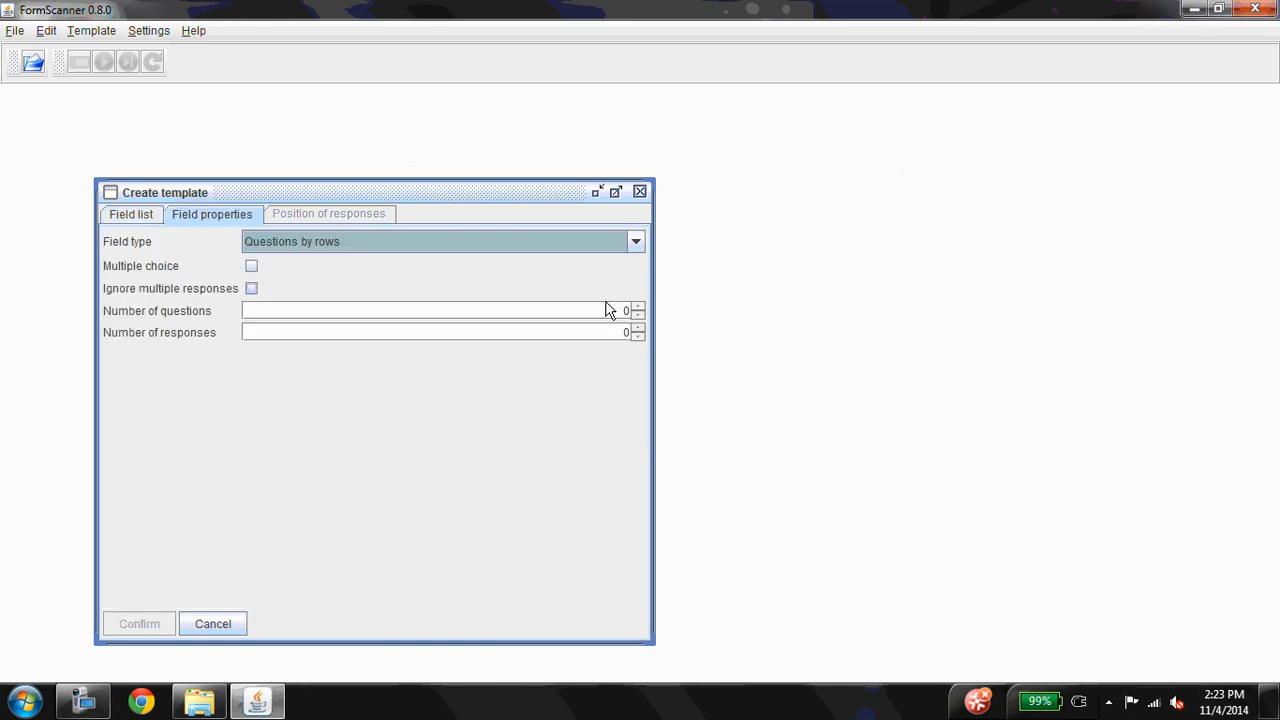
pyautogui.click(614, 310)
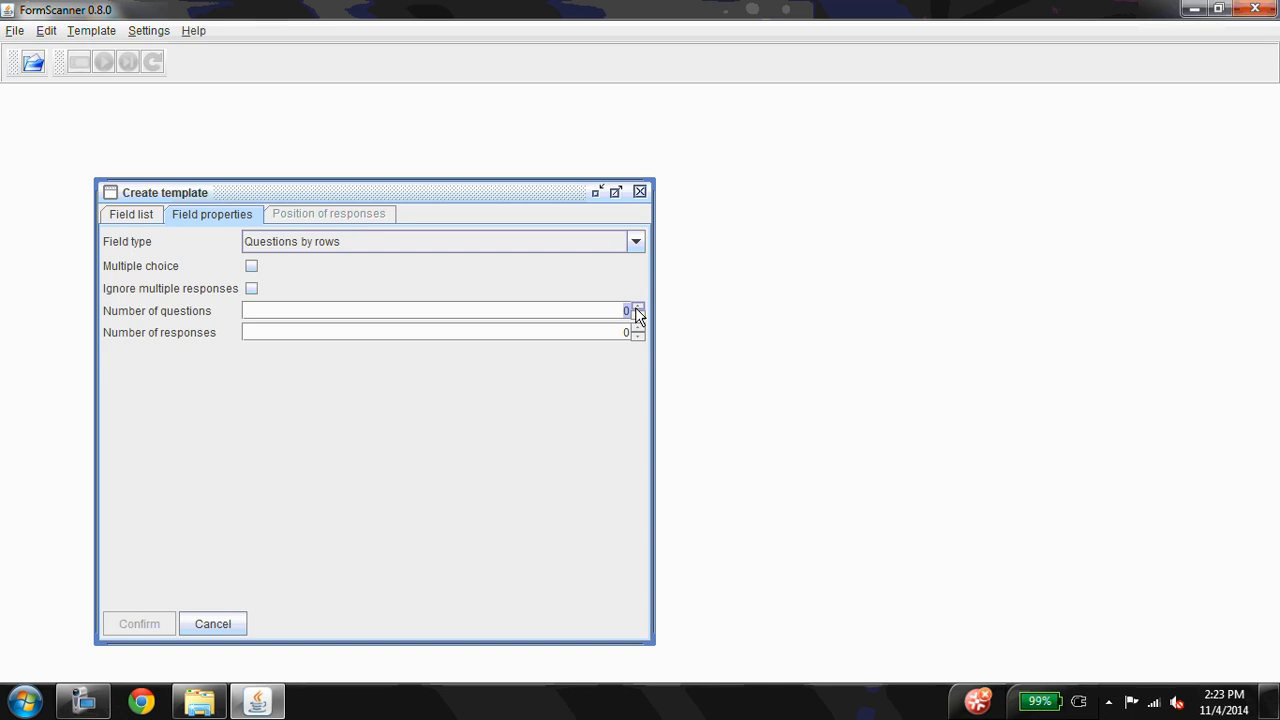
pyautogui.write('15')
pyautogui.click(622, 332)
pyautogui.write('5')
pyautogui.click(636, 240)
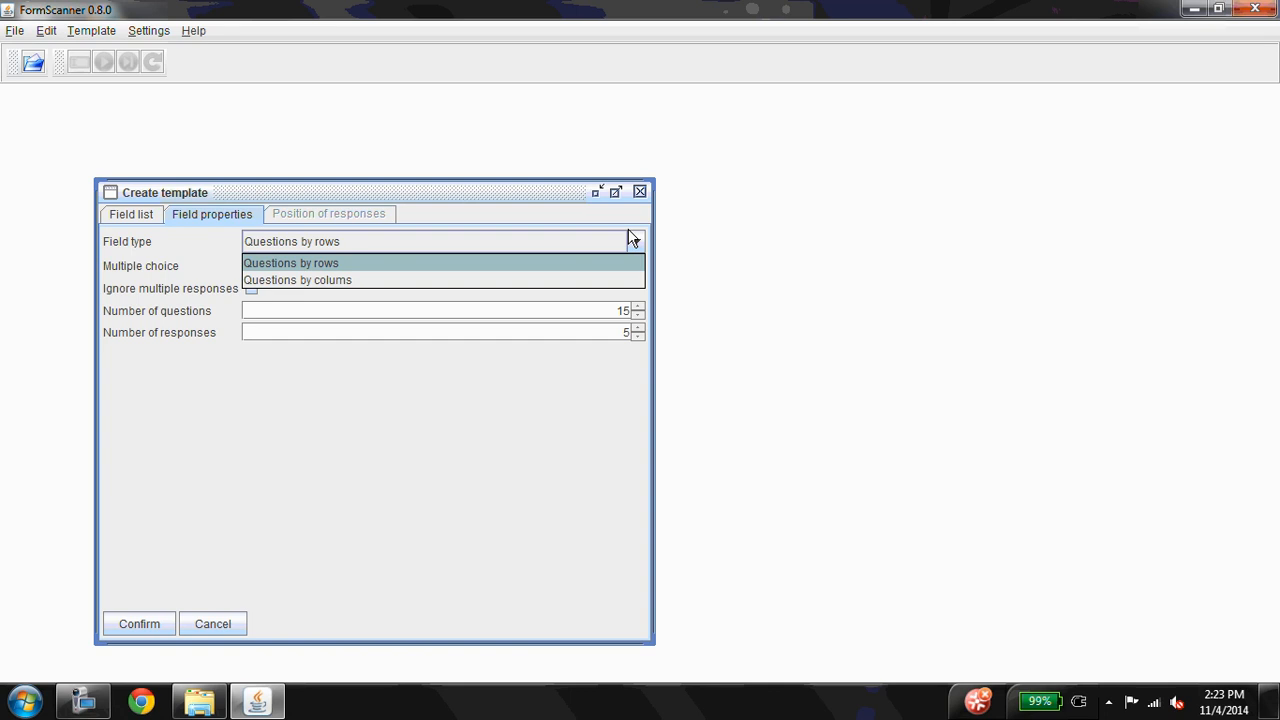
pyautogui.click(412, 265)
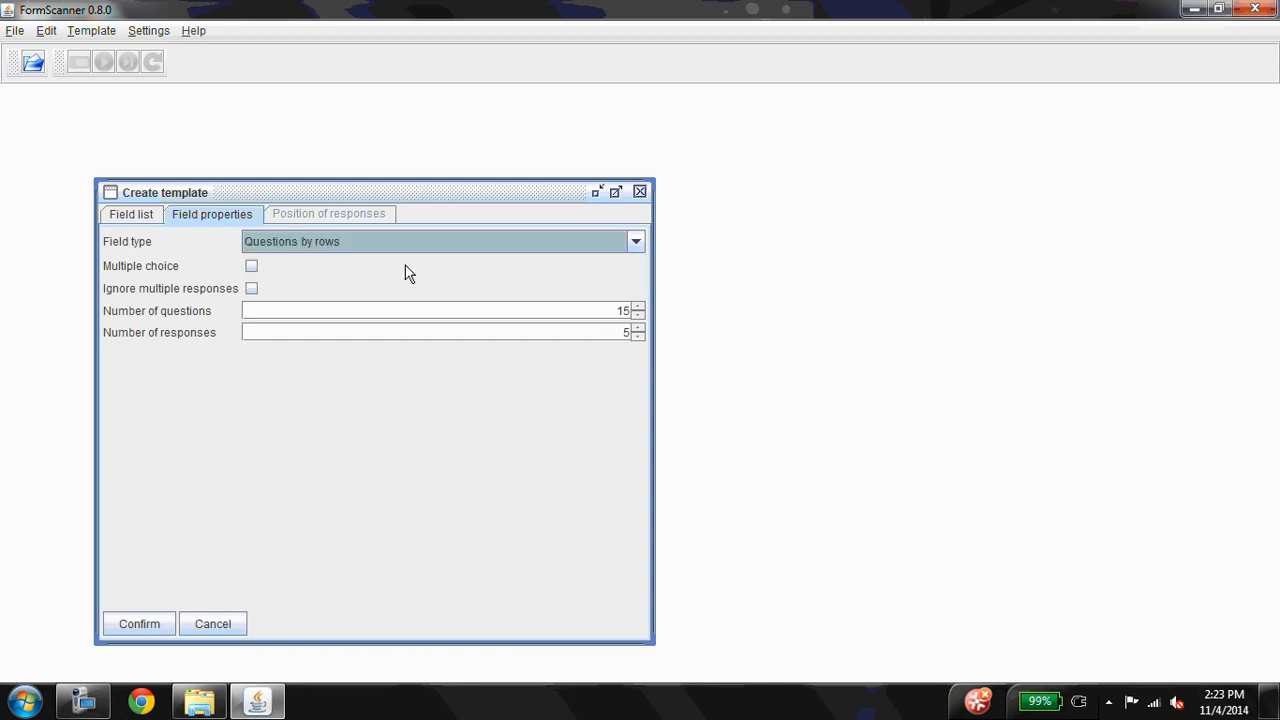
# Enable Multiple choice for the field, leaving Ignore multiple responses off, and confirm the field properties
pyautogui.click(251, 266)
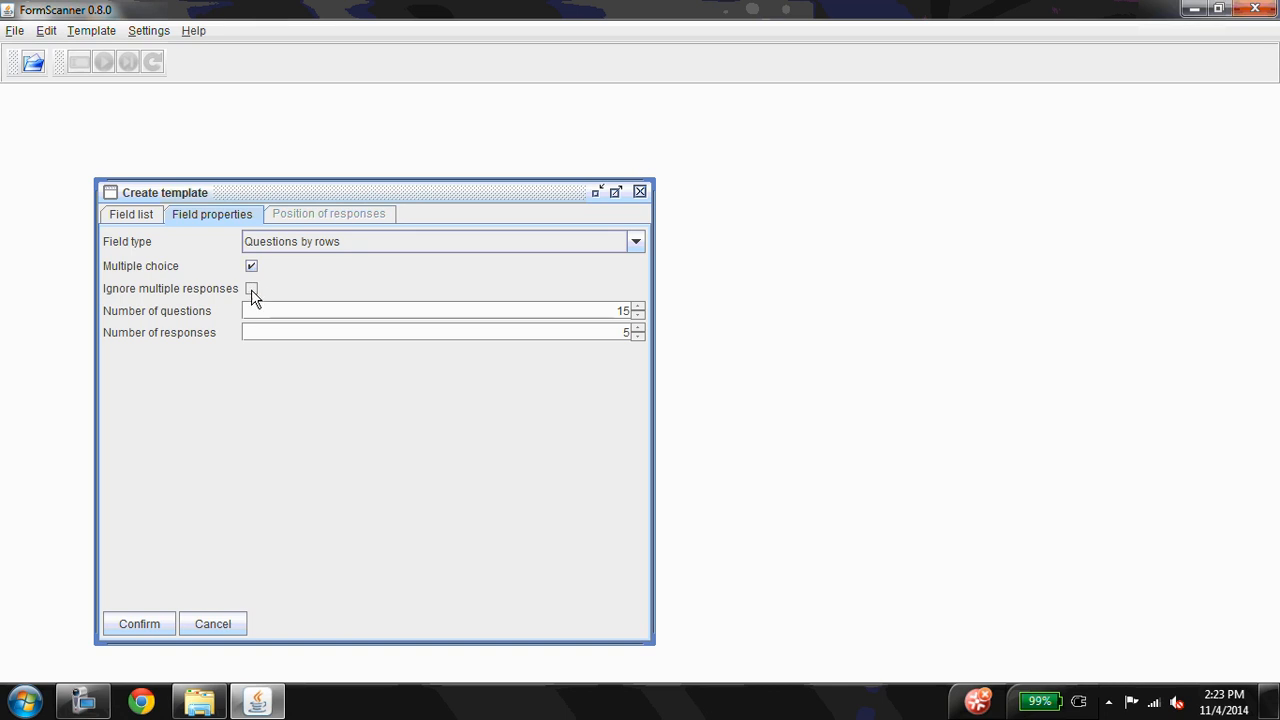
pyautogui.click(253, 266)
pyautogui.click(252, 289)
pyautogui.click(251, 266)
pyautogui.click(252, 290)
pyautogui.click(251, 265)
pyautogui.click(152, 618)
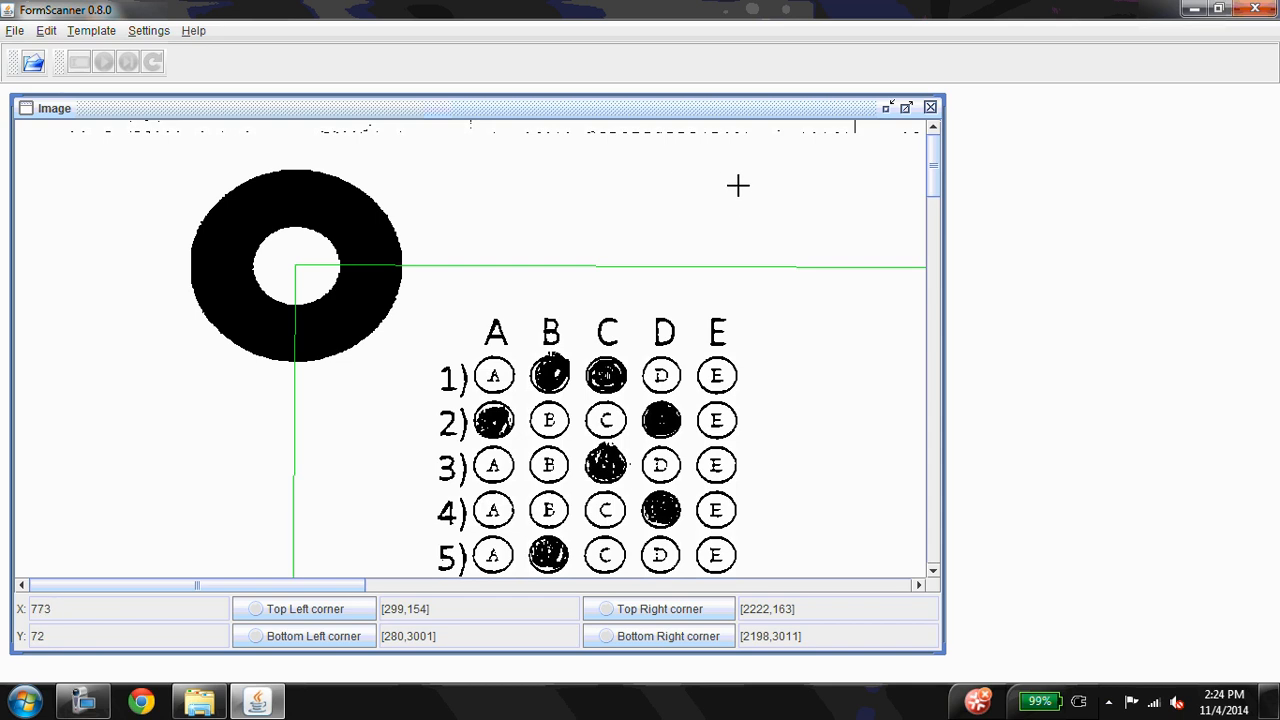
# Mark bubble 1A and bubble 15E on the scanned image to place the 15-question answer grid
pyautogui.moveTo(737, 184)
pyautogui.mouseDown()
pyautogui.moveTo(577, 186)
pyautogui.moveTo(394, 280)
pyautogui.moveTo(659, 232)
pyautogui.moveTo(524, 247)
pyautogui.moveTo(421, 309)
pyautogui.moveTo(493, 374)
pyautogui.mouseUp()
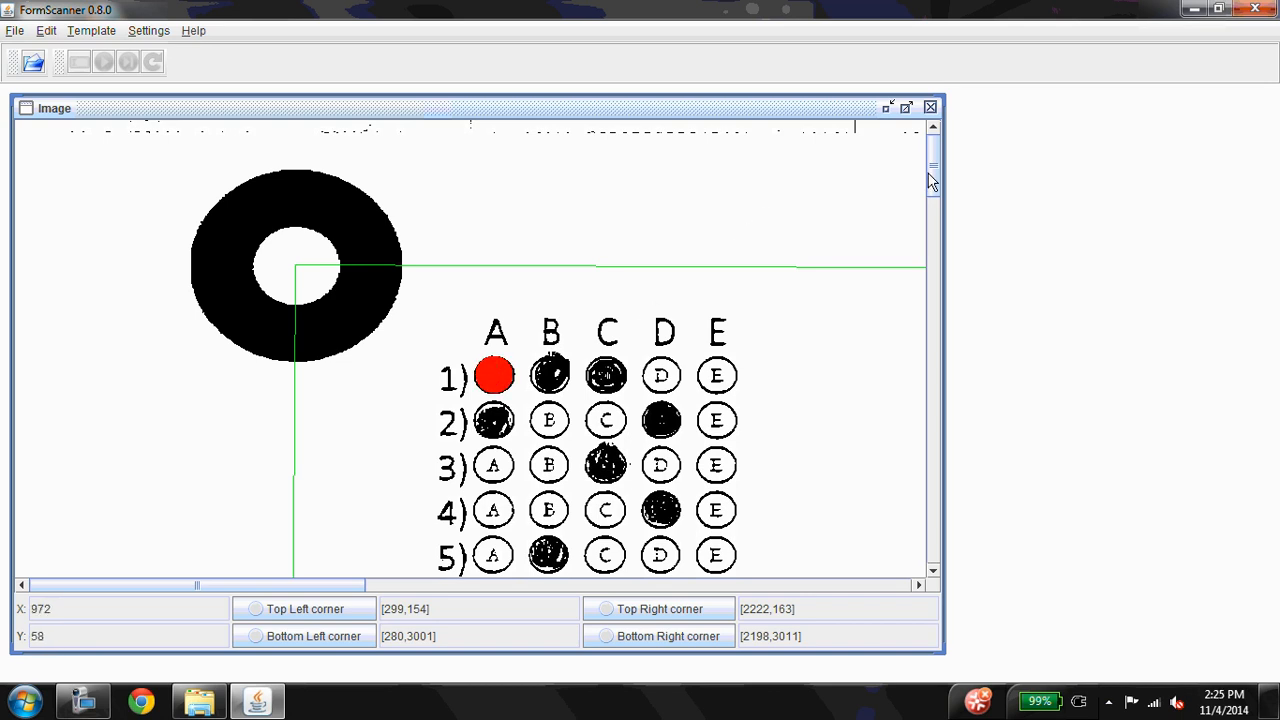
pyautogui.moveTo(929, 178); pyautogui.dragTo(929, 264)
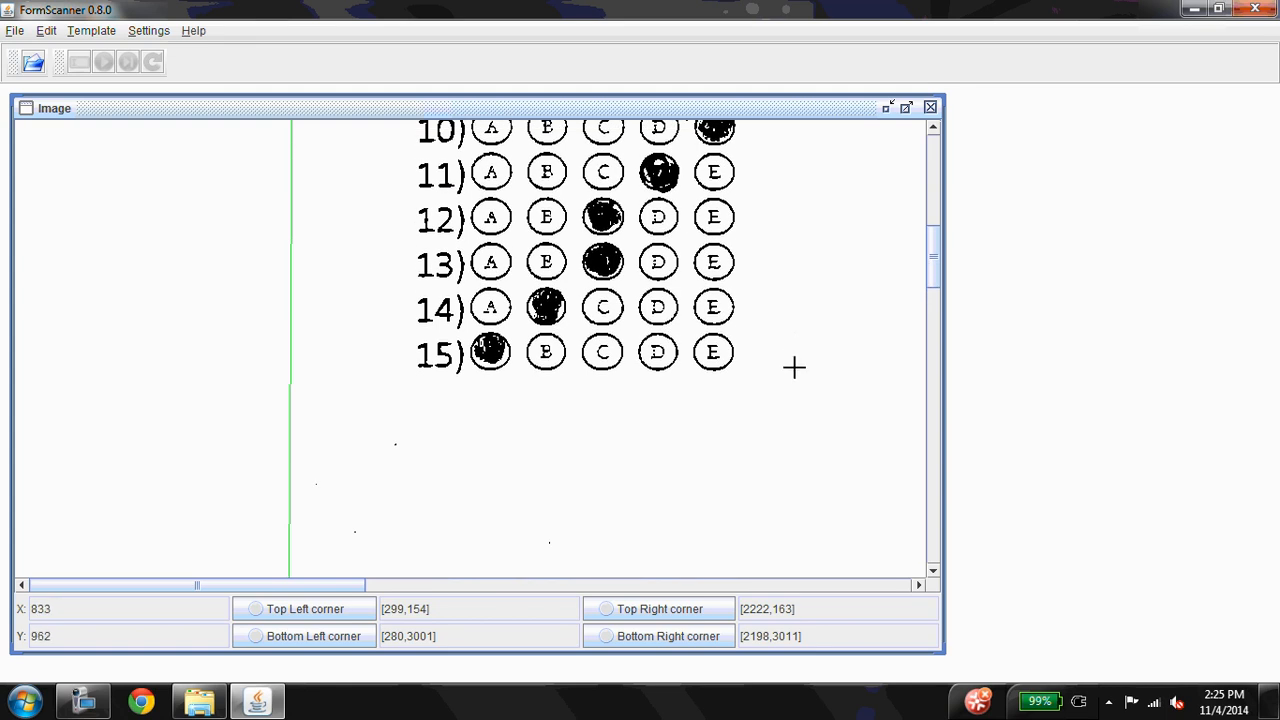
pyautogui.moveTo(792, 366); pyautogui.dragTo(713, 351)
# Review the generated response positions and confirm them
pyautogui.moveTo(516, 196); pyautogui.dragTo(1260, 148)
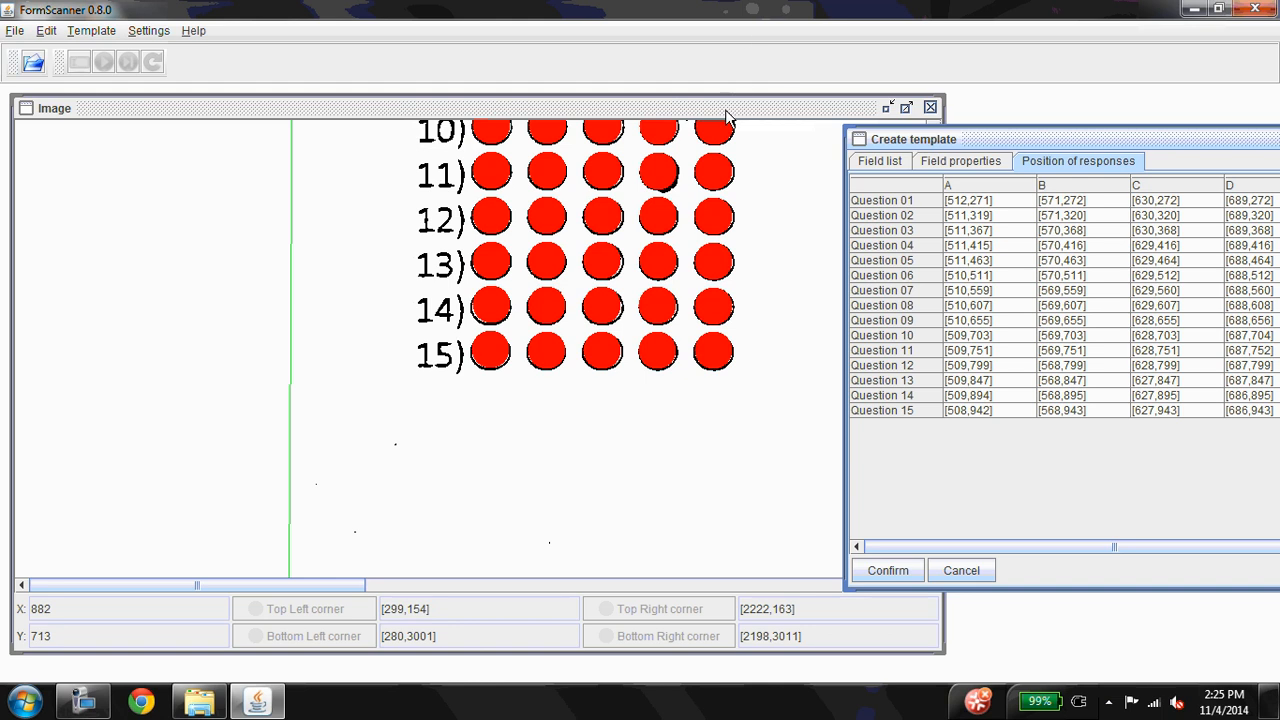
pyautogui.moveTo(730, 118); pyautogui.dragTo(564, 132)
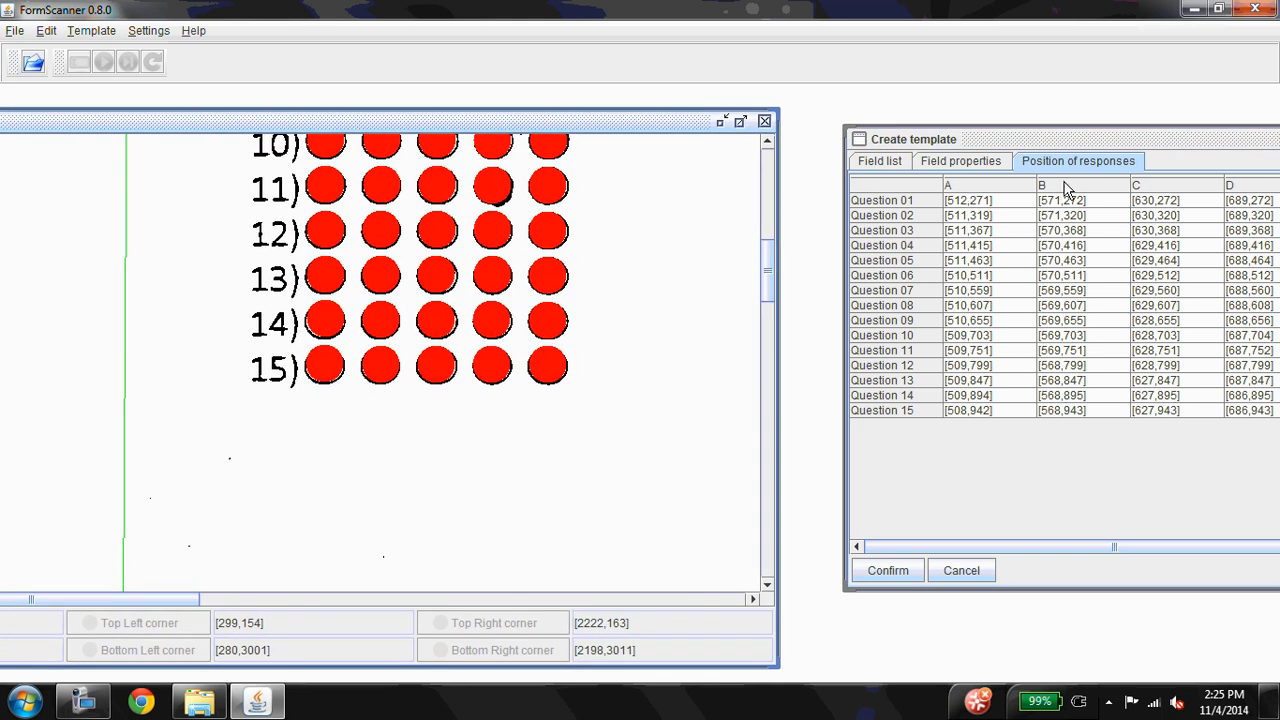
pyautogui.moveTo(772, 293); pyautogui.dragTo(779, 220)
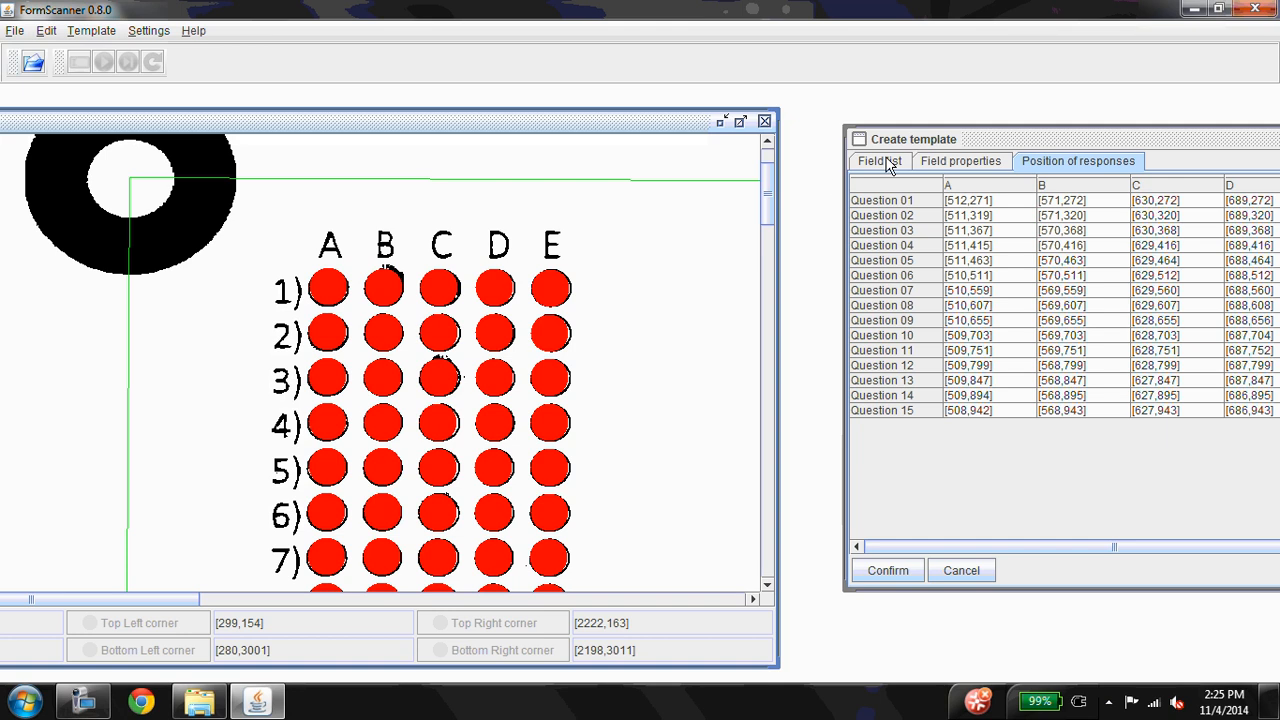
pyautogui.moveTo(985, 139); pyautogui.dragTo(809, 106)
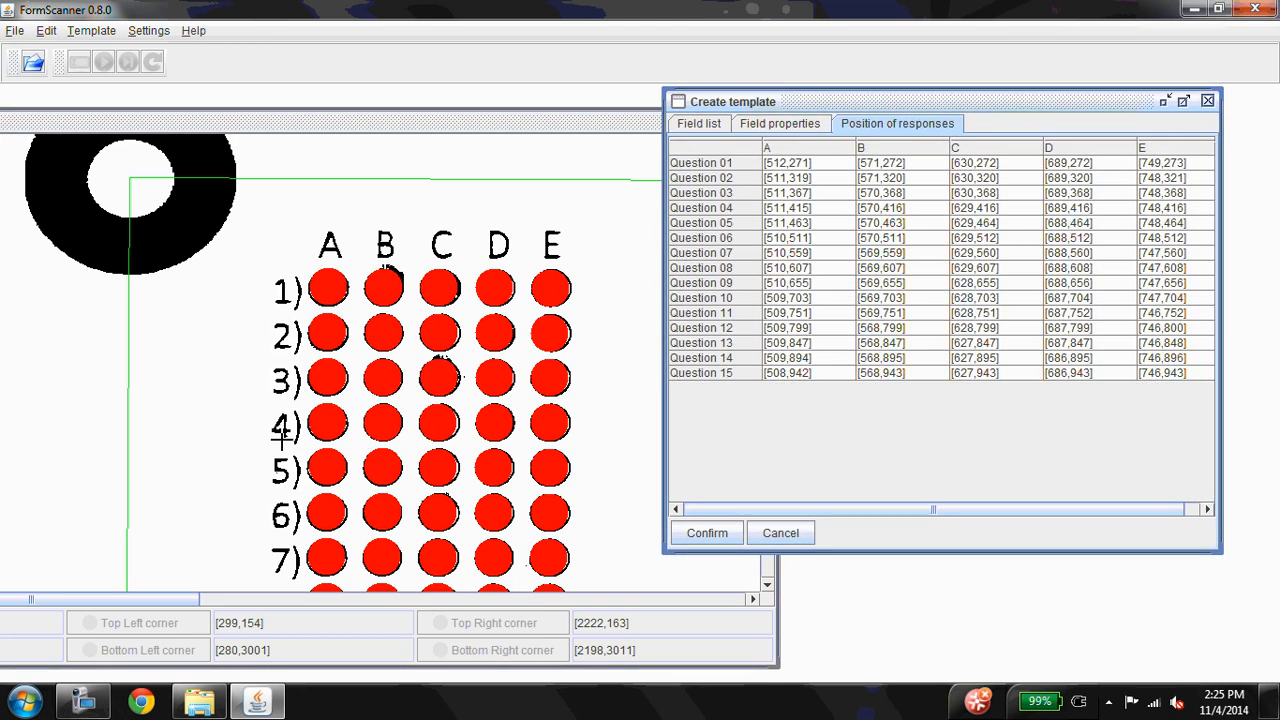
pyautogui.click(707, 533)
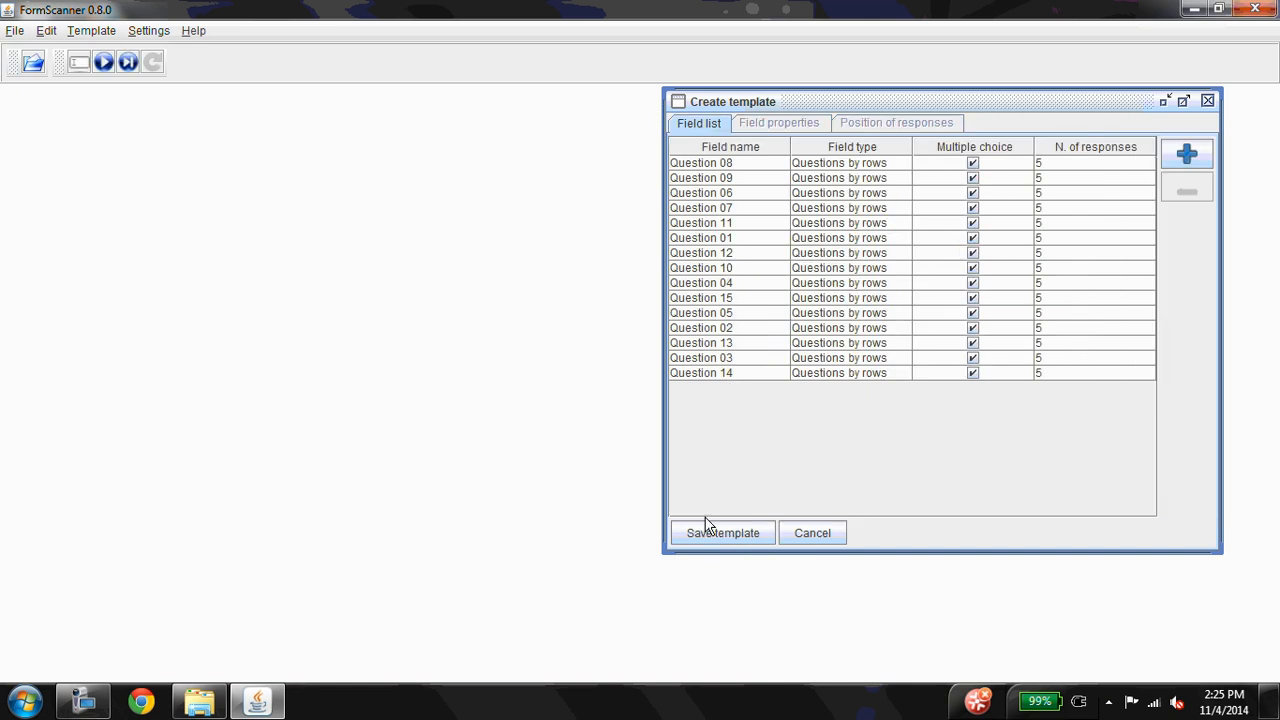
# Add a second Questions by rows field without multiple choice, with 8 questions and 10 responses
pyautogui.click(973, 374)
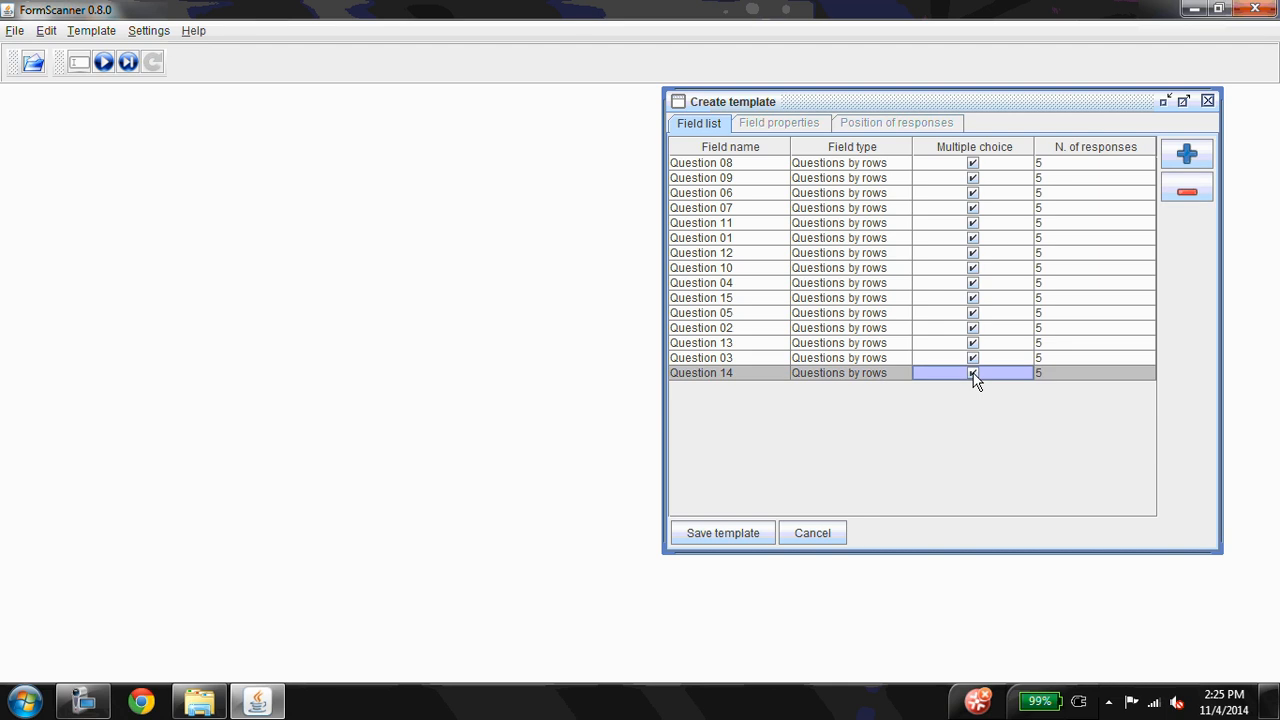
pyautogui.click(973, 373)
pyautogui.click(1187, 155)
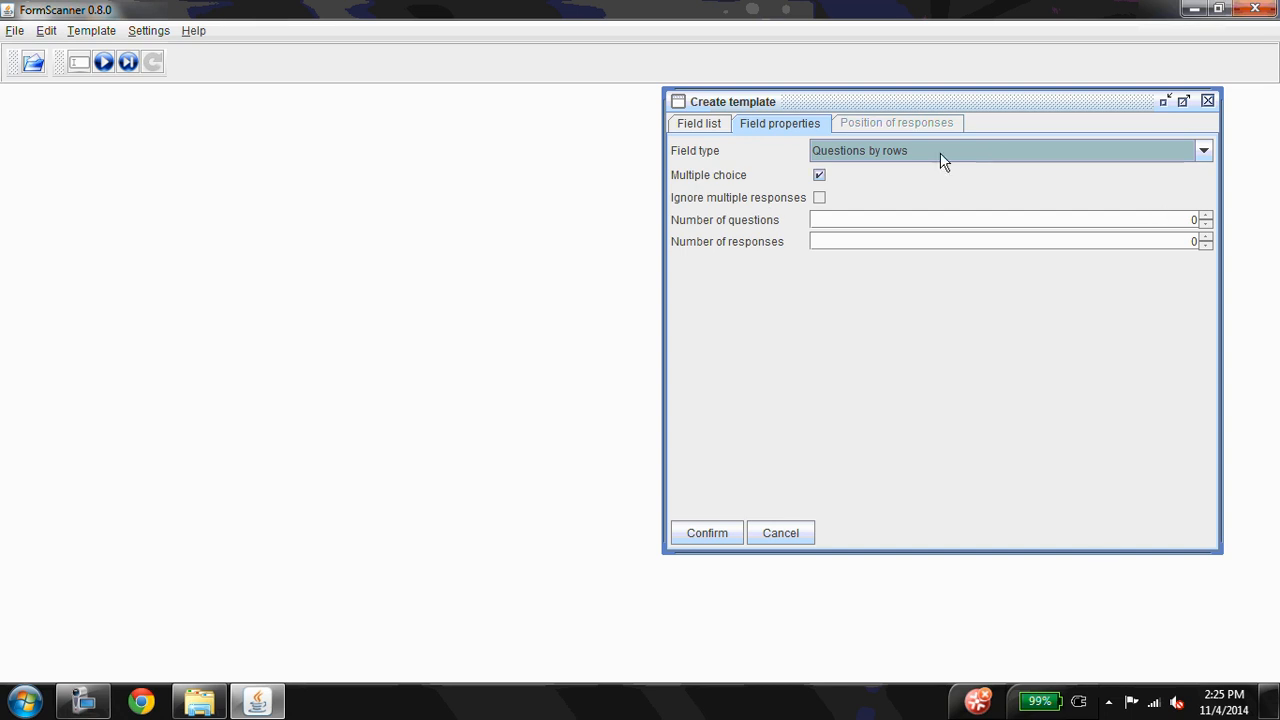
pyautogui.click(819, 177)
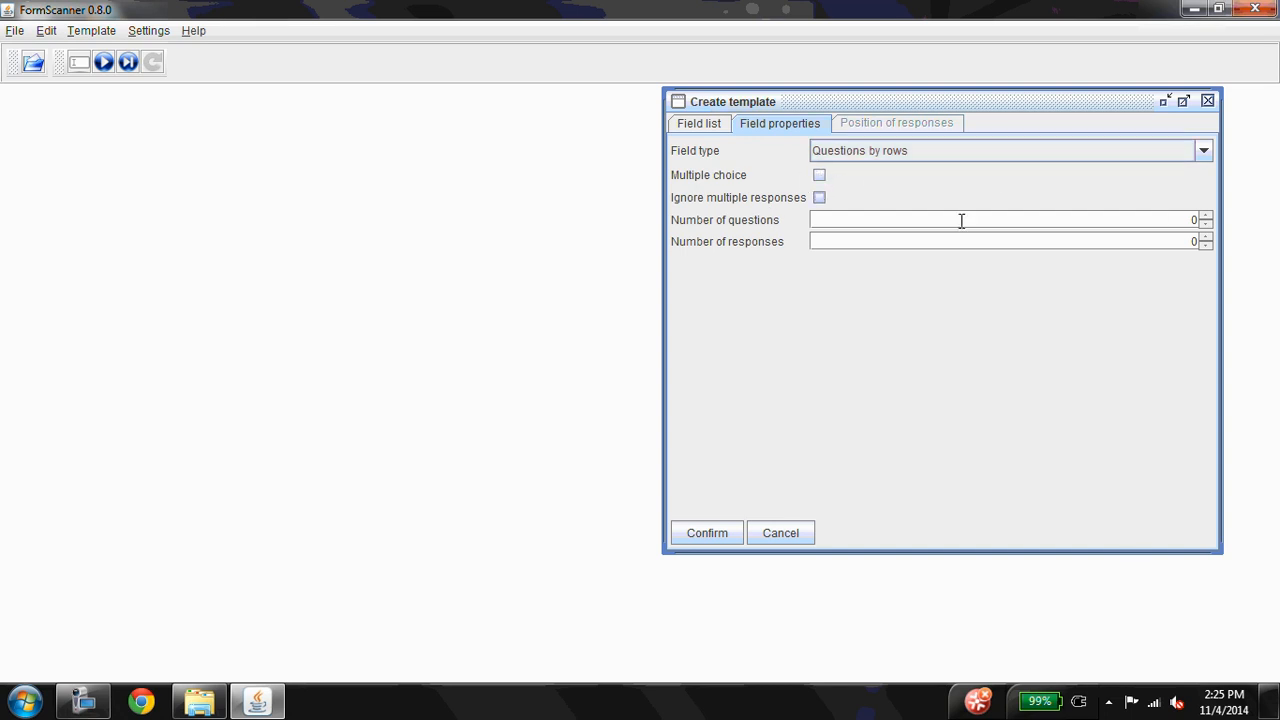
pyautogui.doubleClick(1194, 218)
pyautogui.write('8')
pyautogui.press('Tab')
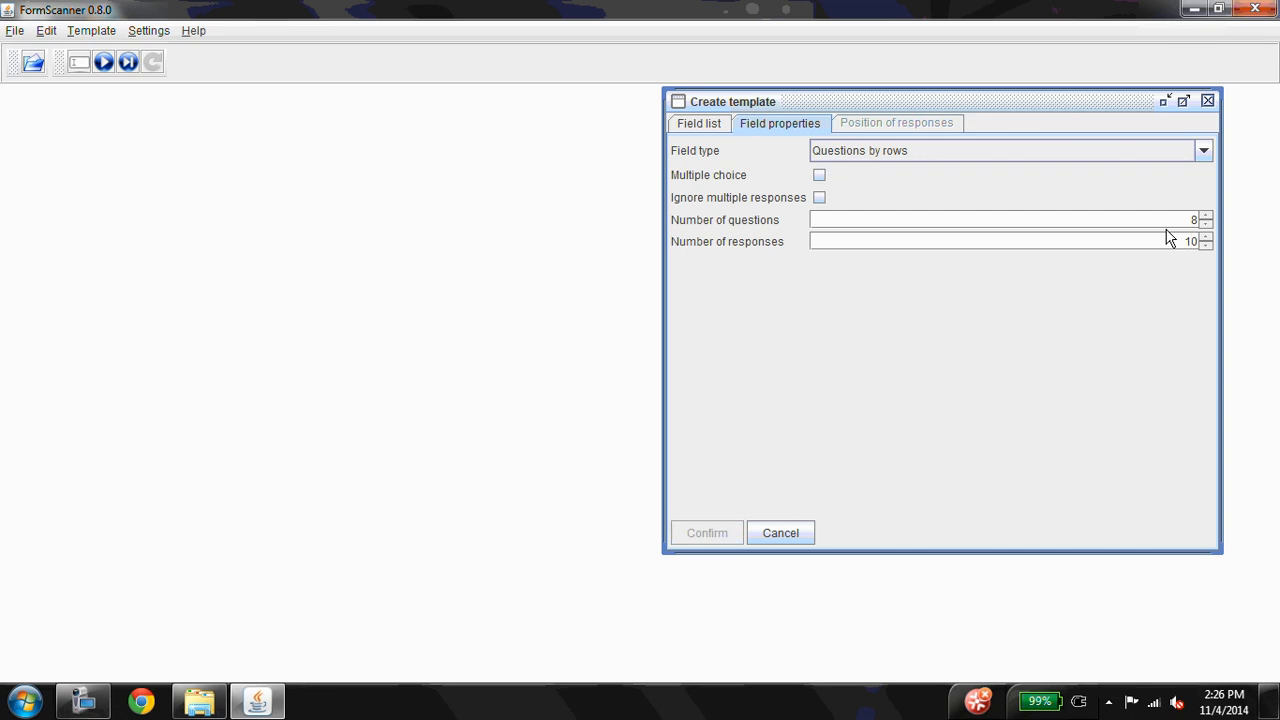
pyautogui.press('Return')
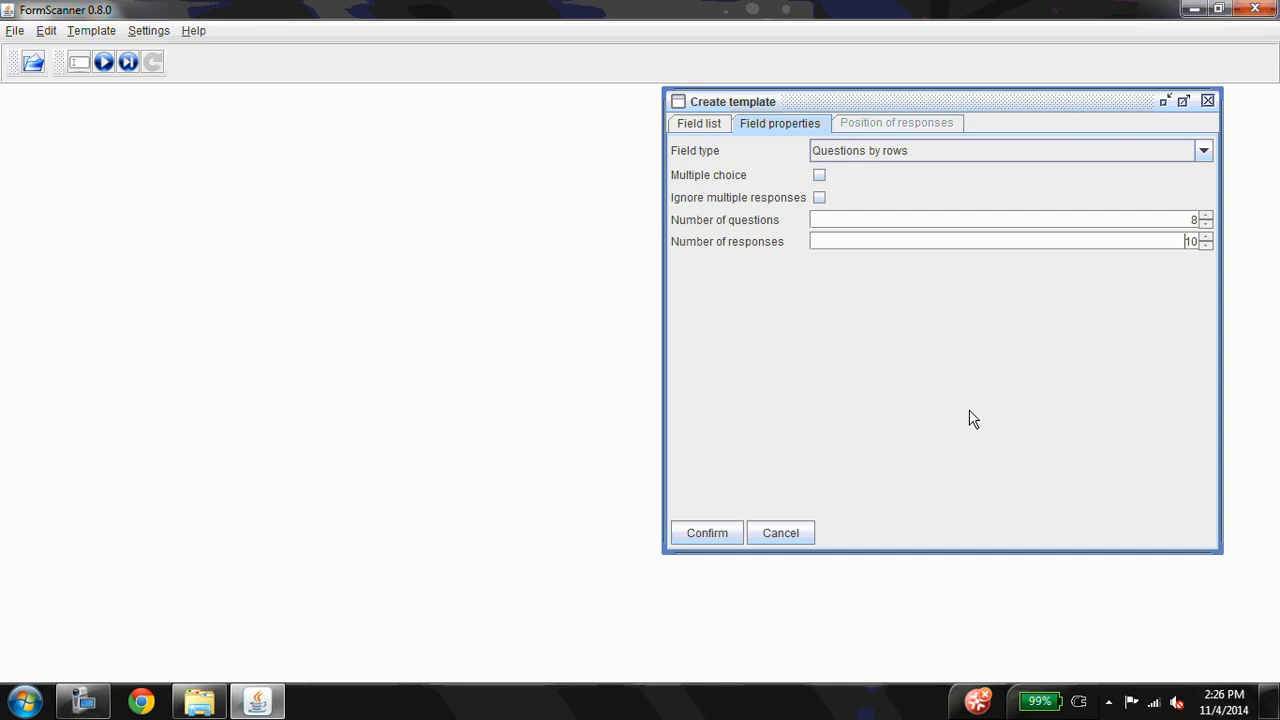
pyautogui.click(732, 536)
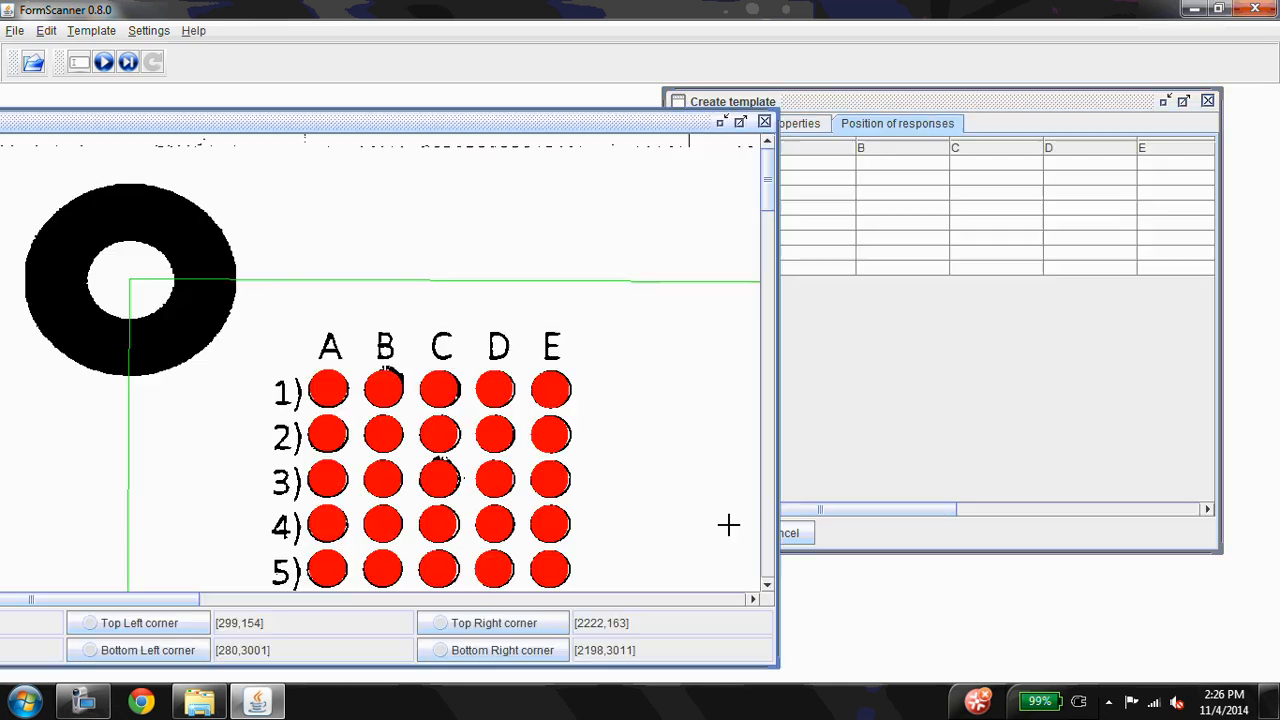
# Mark bubble 0 in the first row and bubble 9 in the last row of the ID number grid to place its response positions
pyautogui.moveTo(155, 606); pyautogui.dragTo(460, 575)
pyautogui.scroll(-7, 460, 575)
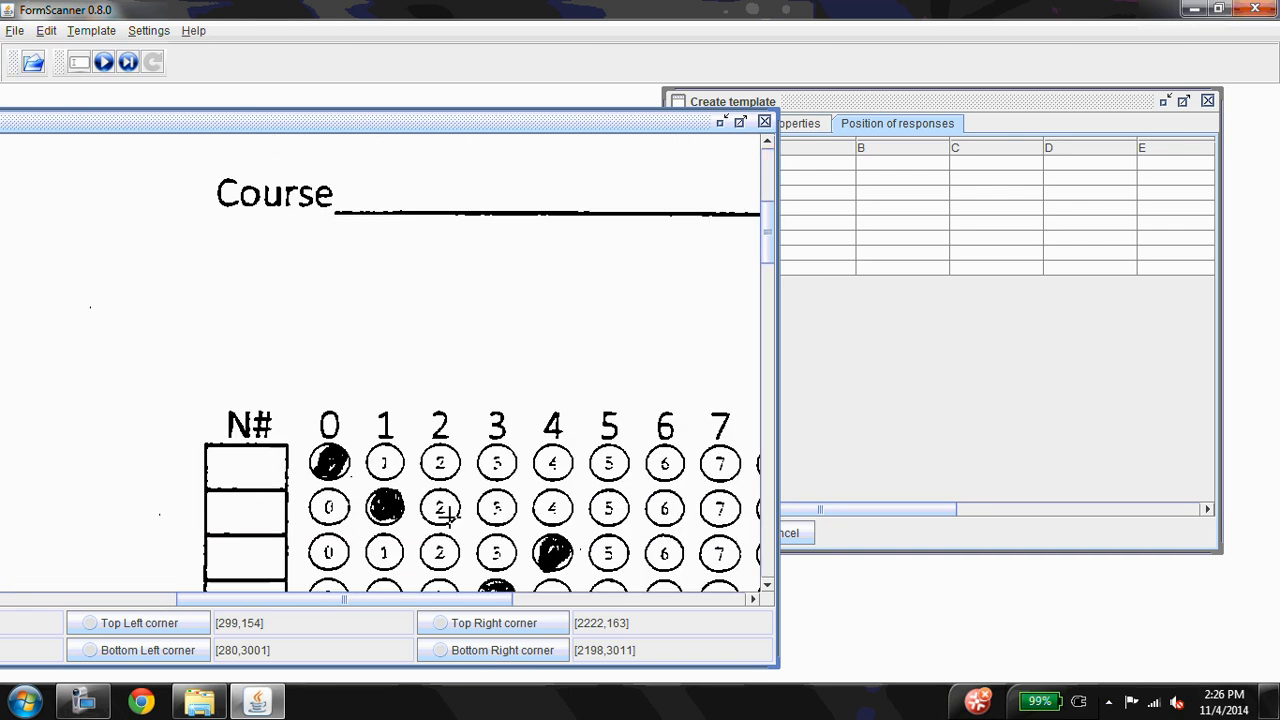
pyautogui.click(490, 193)
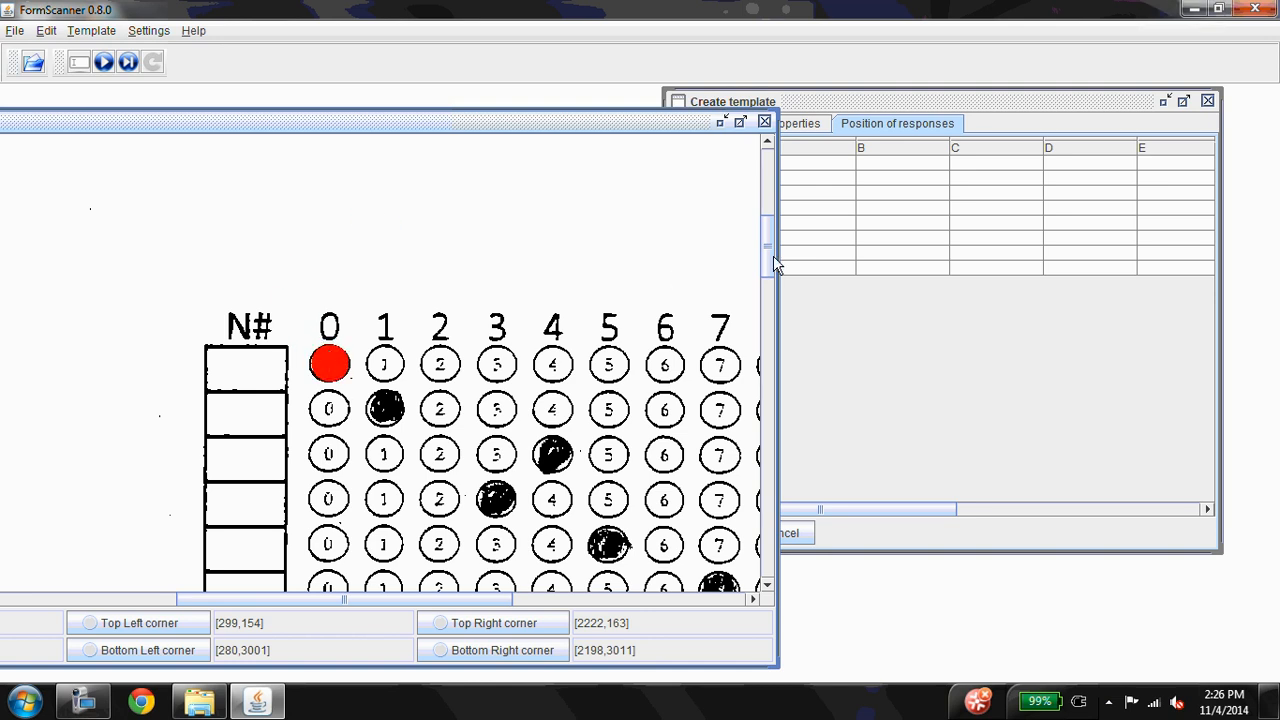
pyautogui.moveTo(771, 264); pyautogui.dragTo(775, 298)
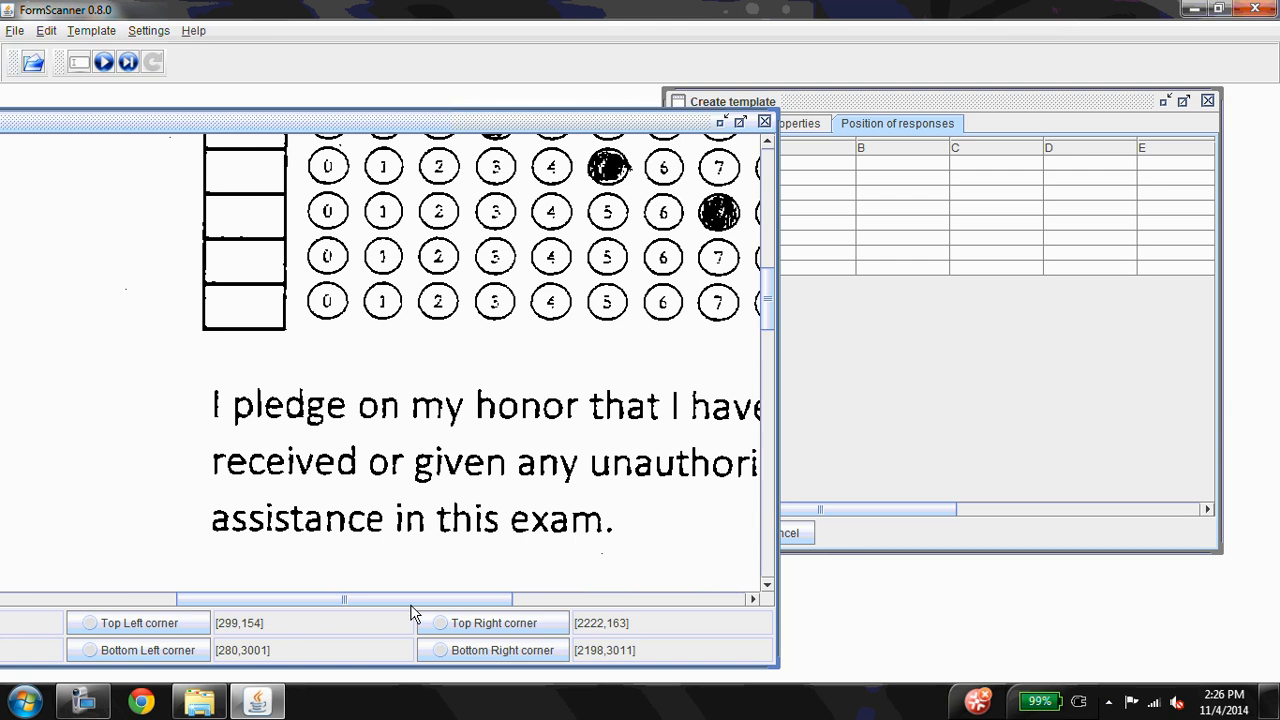
pyautogui.moveTo(410, 599); pyautogui.dragTo(498, 590)
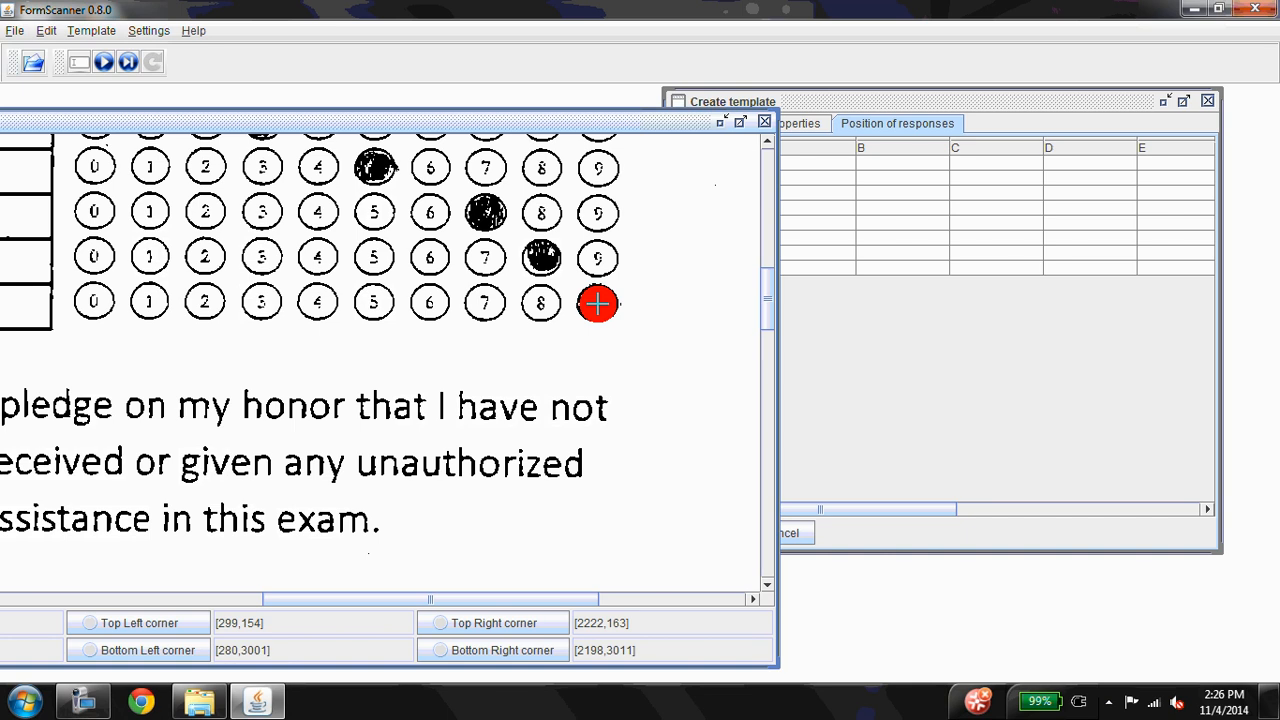
pyautogui.click(598, 303)
pyautogui.scroll(1, 600, 465)
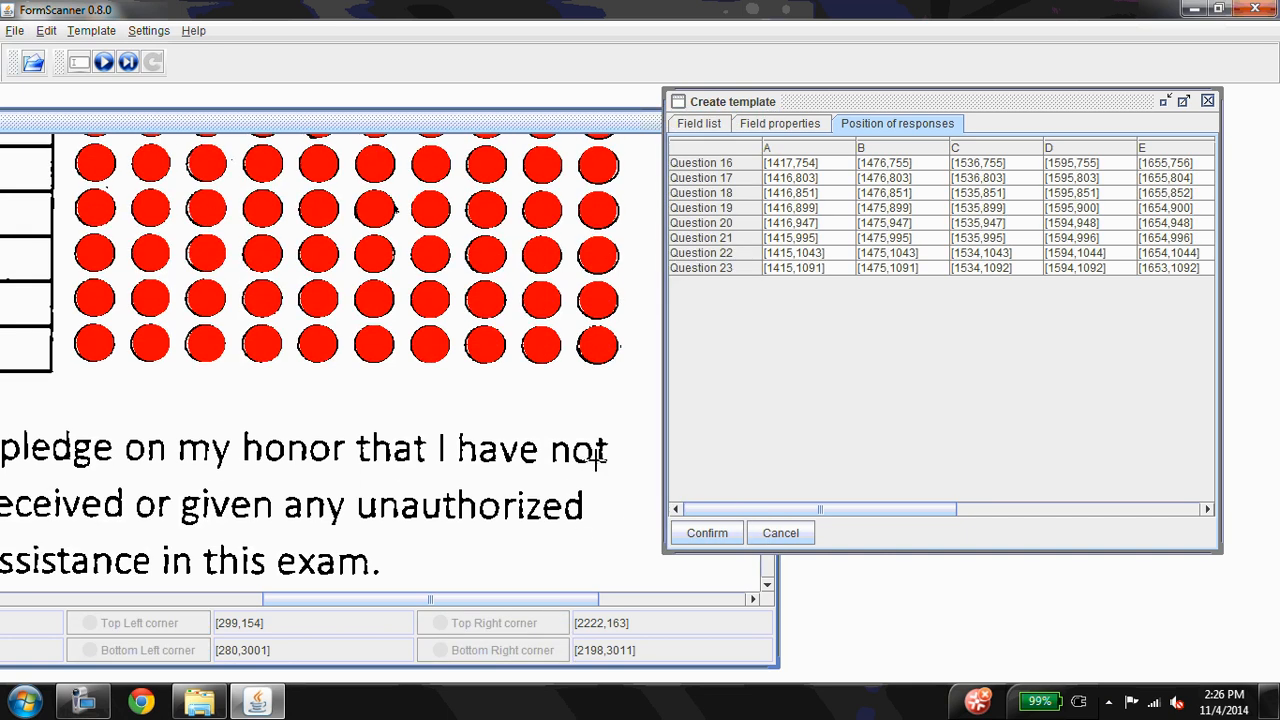
pyautogui.scroll(4, 595, 440)
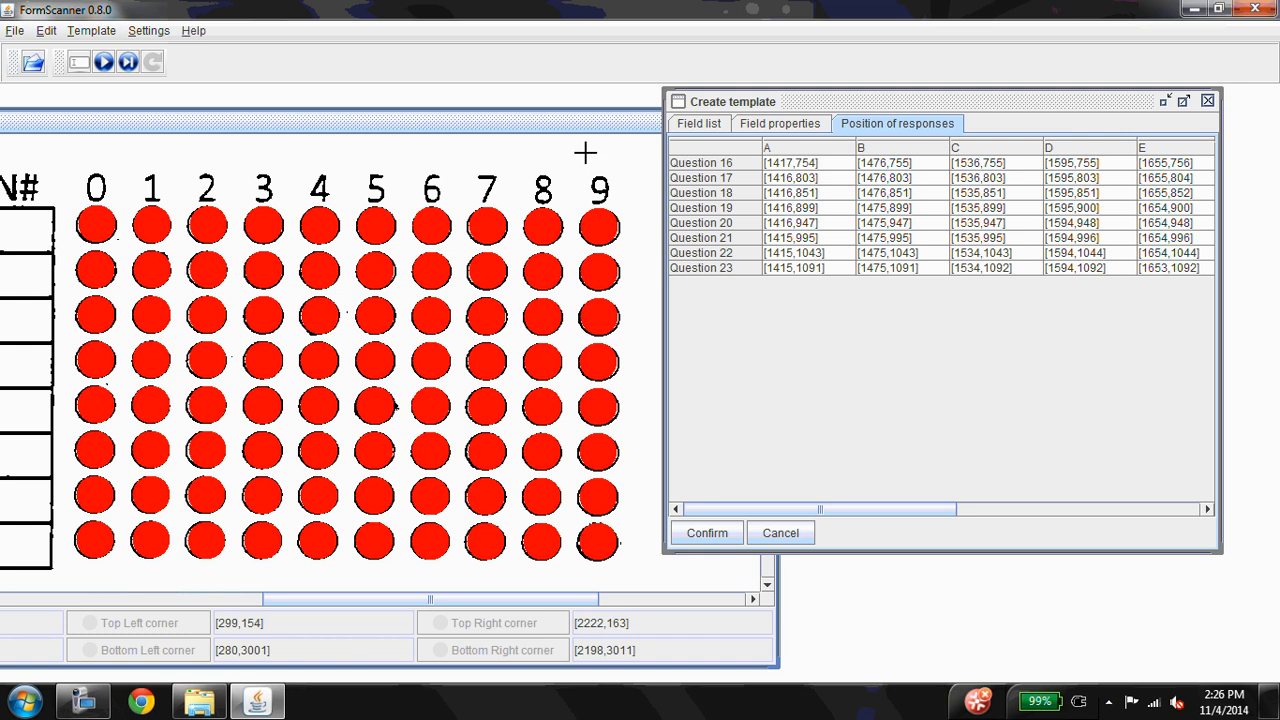
# Rename the response columns A to E of the ID grid as 0, 1, 2, 3 and 4
pyautogui.click(784, 147)
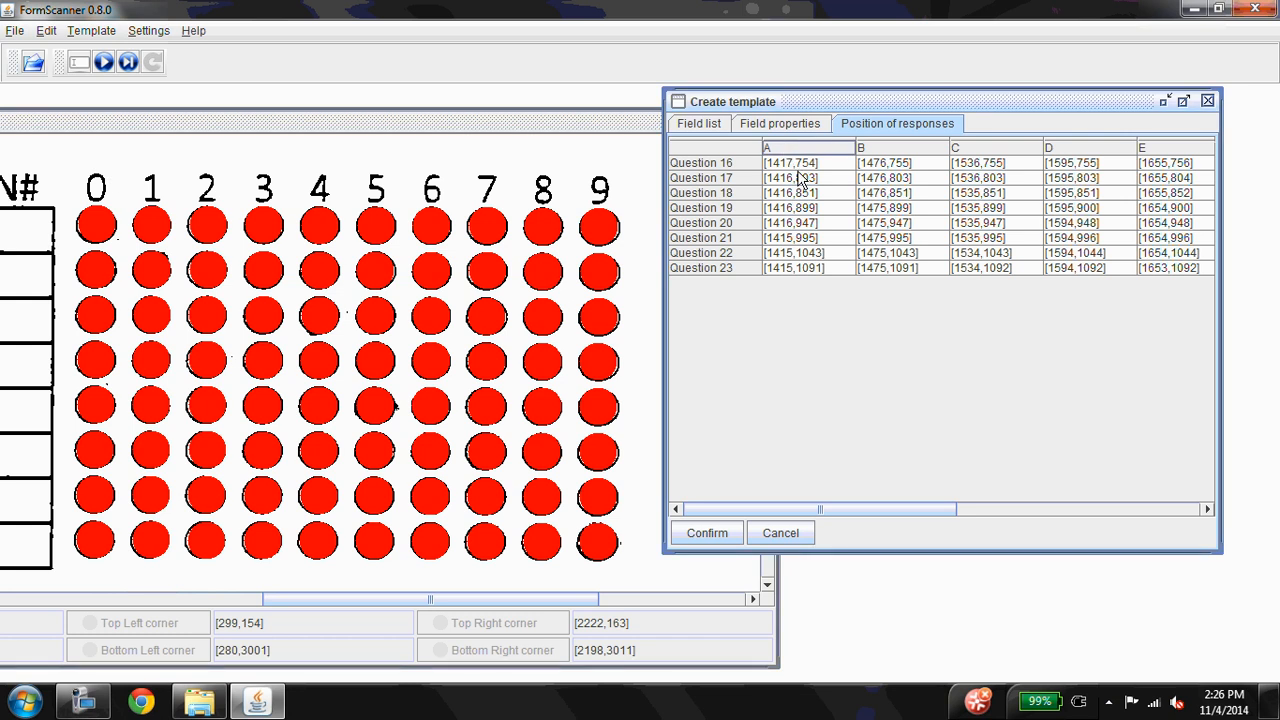
pyautogui.press('BackSpace')
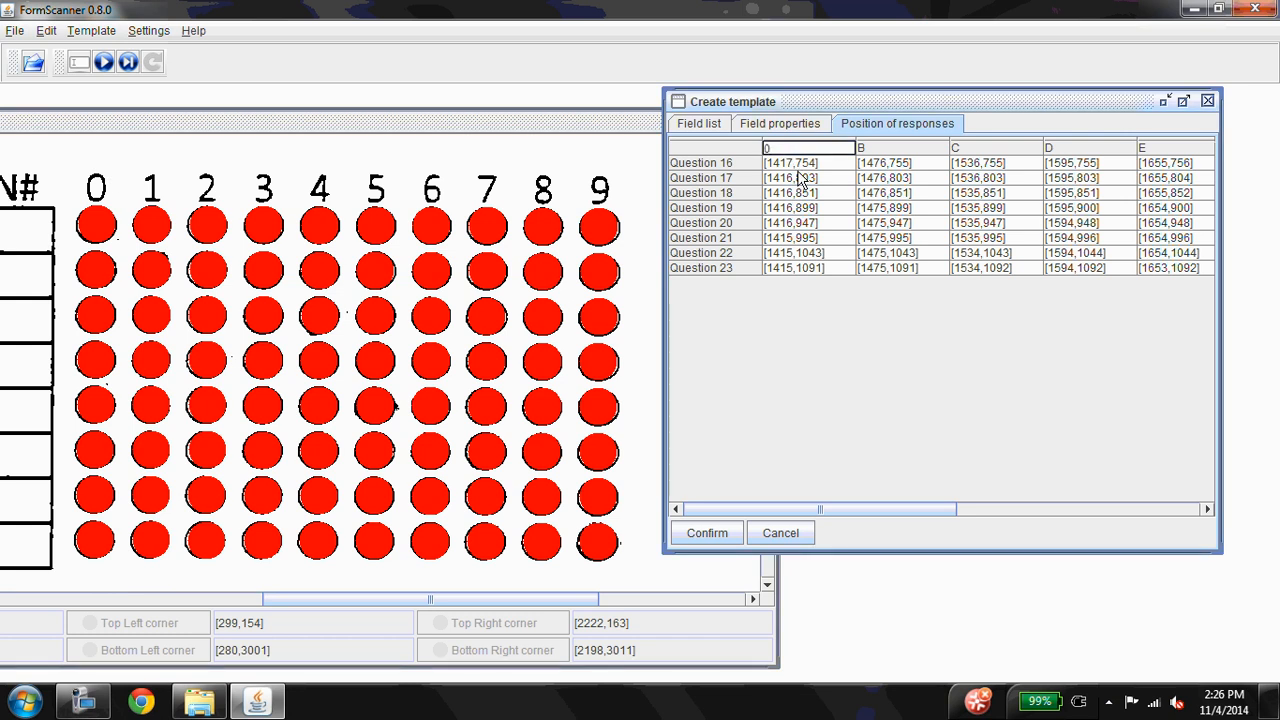
pyautogui.press('Tab')
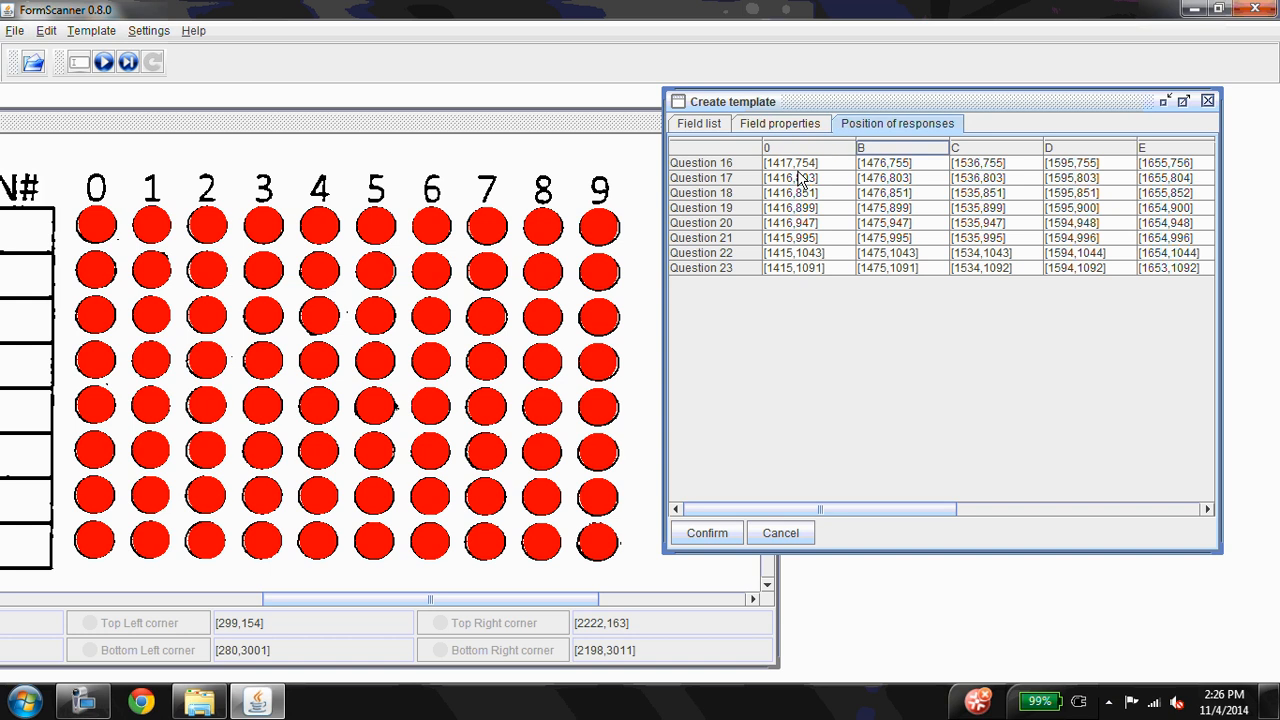
pyautogui.press('BackSpace')
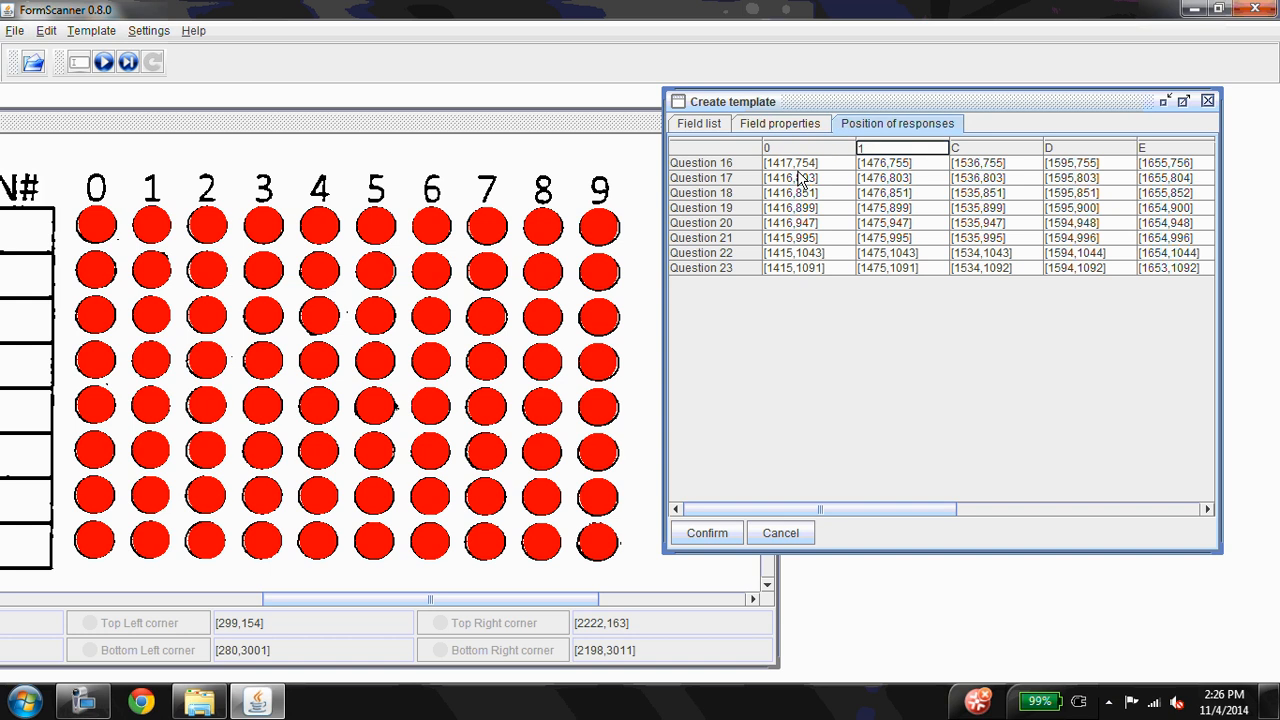
pyautogui.press('Tab')
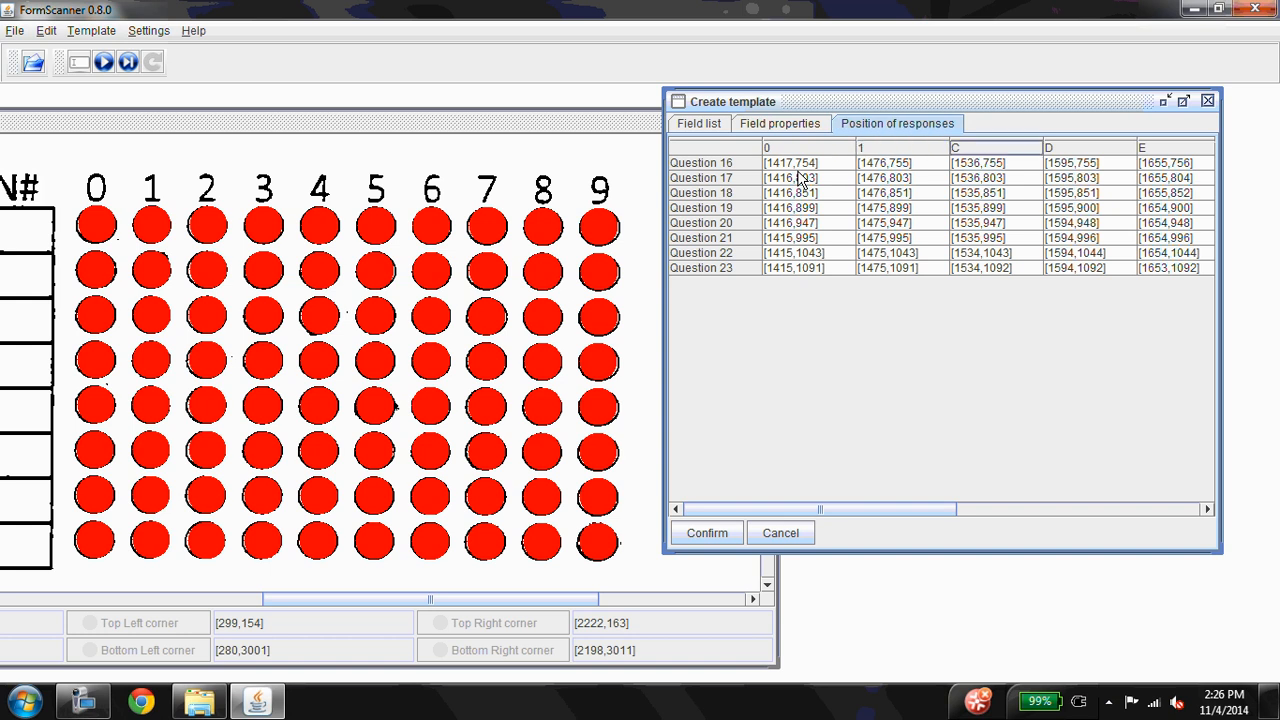
pyautogui.press('BackSpace')
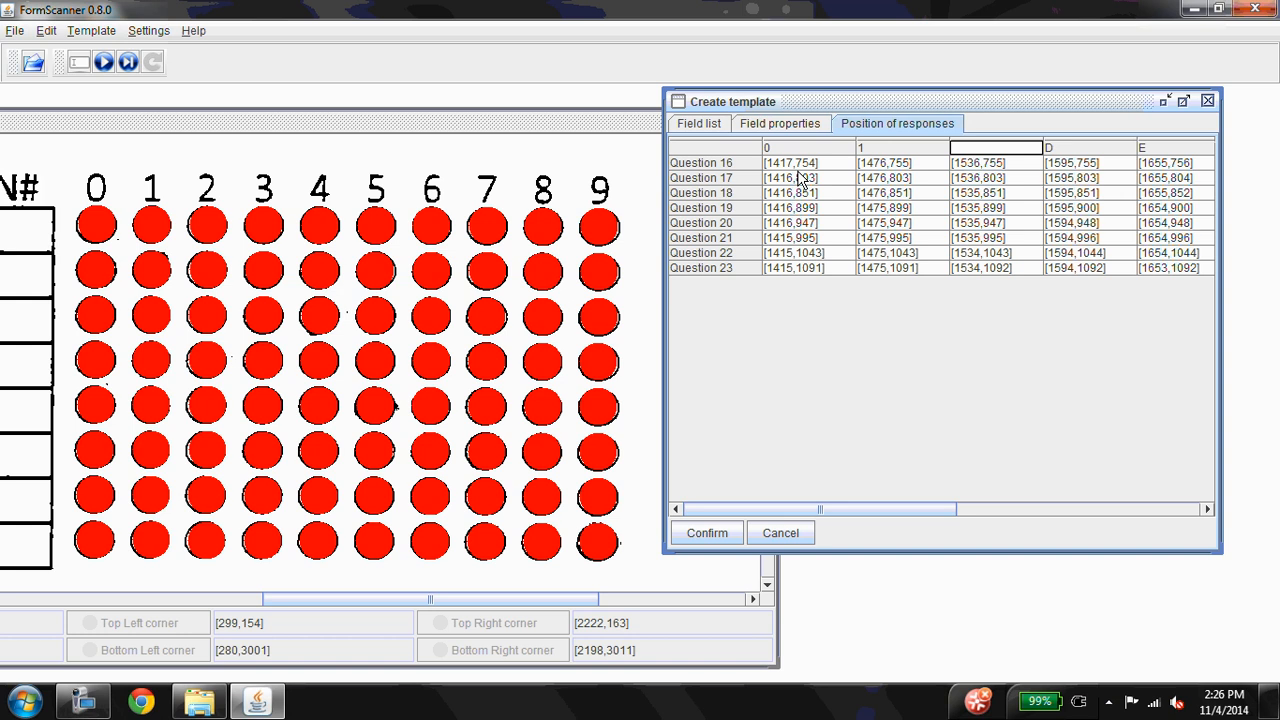
pyautogui.press('Tab')
pyautogui.press('BackSpace')
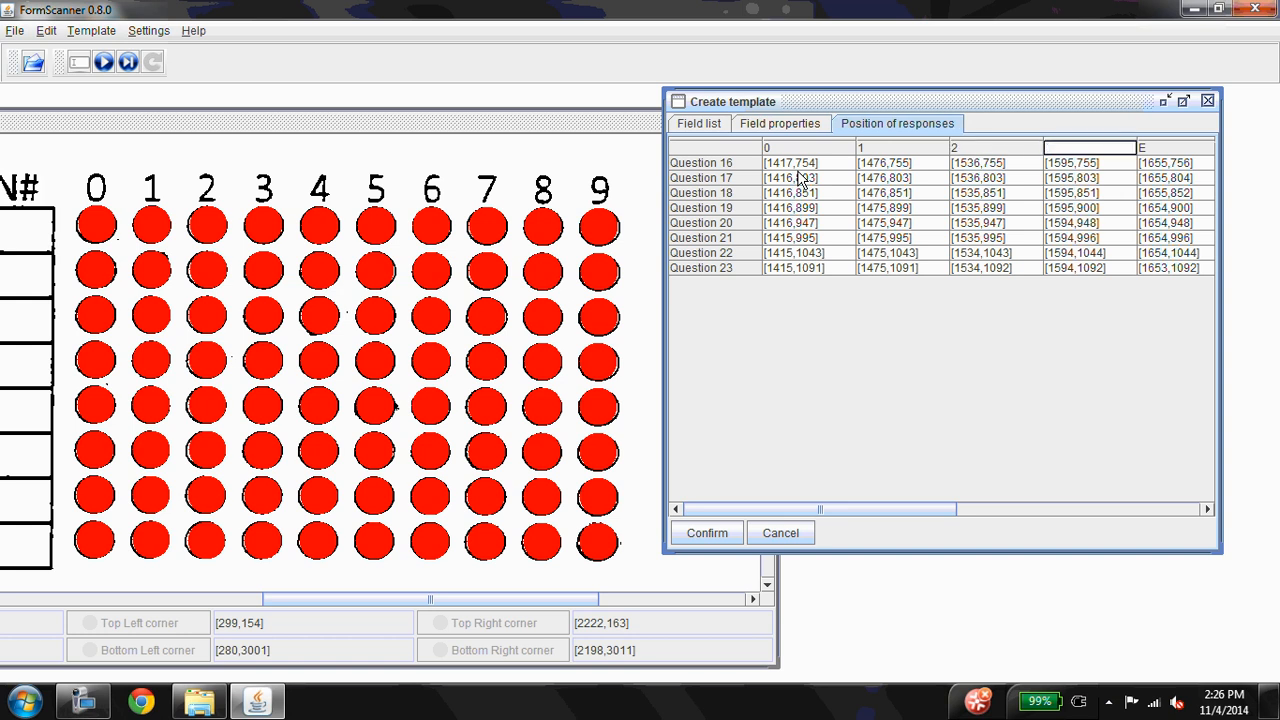
pyautogui.press('Tab')
pyautogui.press('BackSpace')
pyautogui.write('4')
pyautogui.press('Tab')
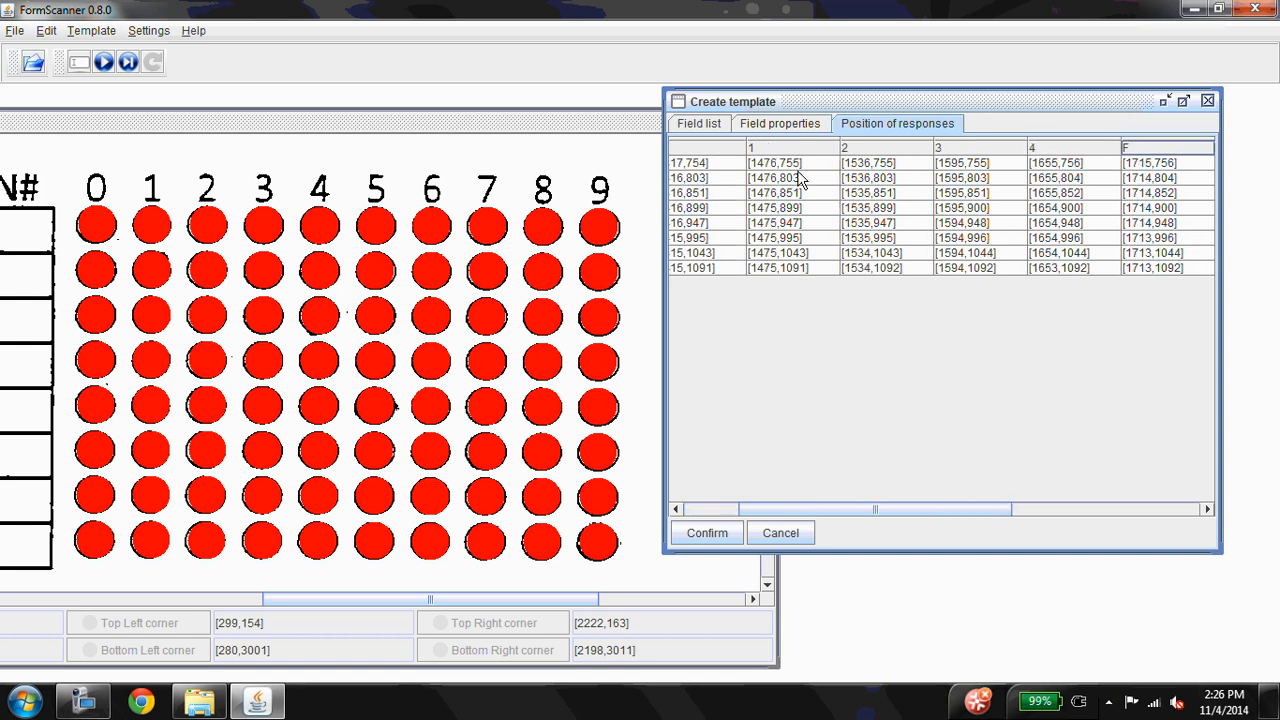
# Rename the remaining response columns F to J as 5 to 9 and confirm the ID grid positions
pyautogui.press('BackSpace')
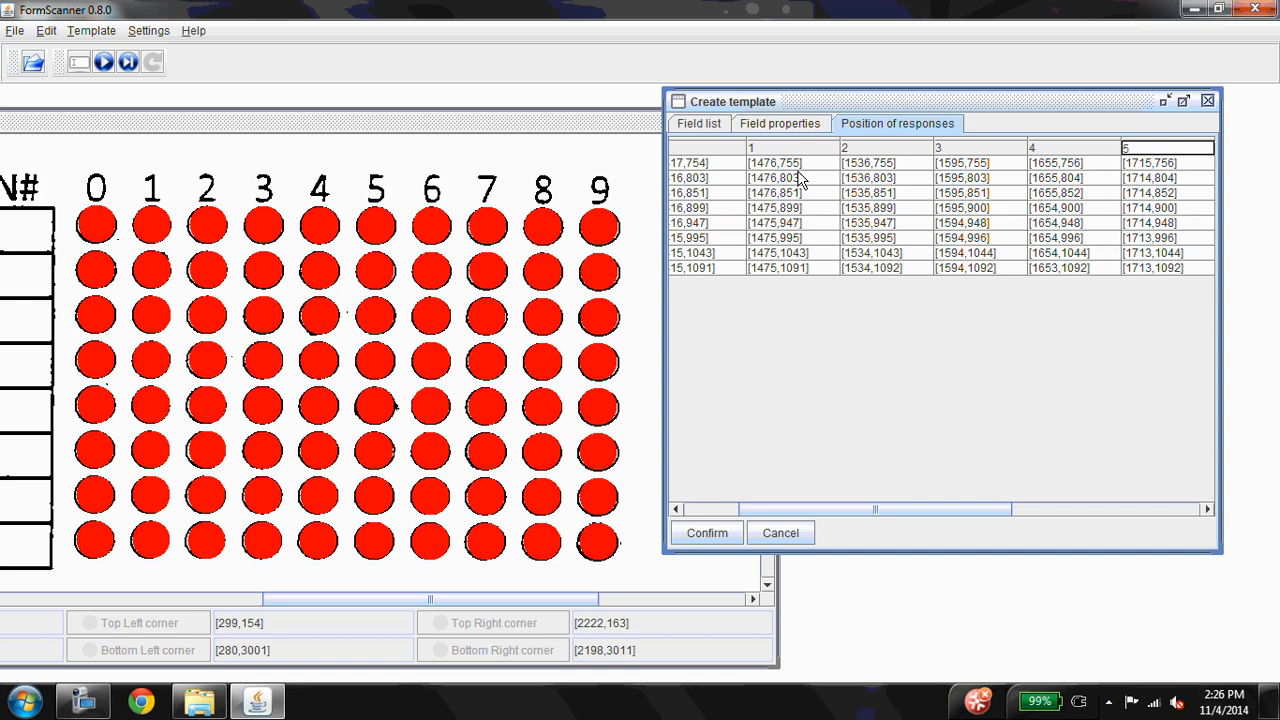
pyautogui.press('Tab')
pyautogui.press('BackSpace')
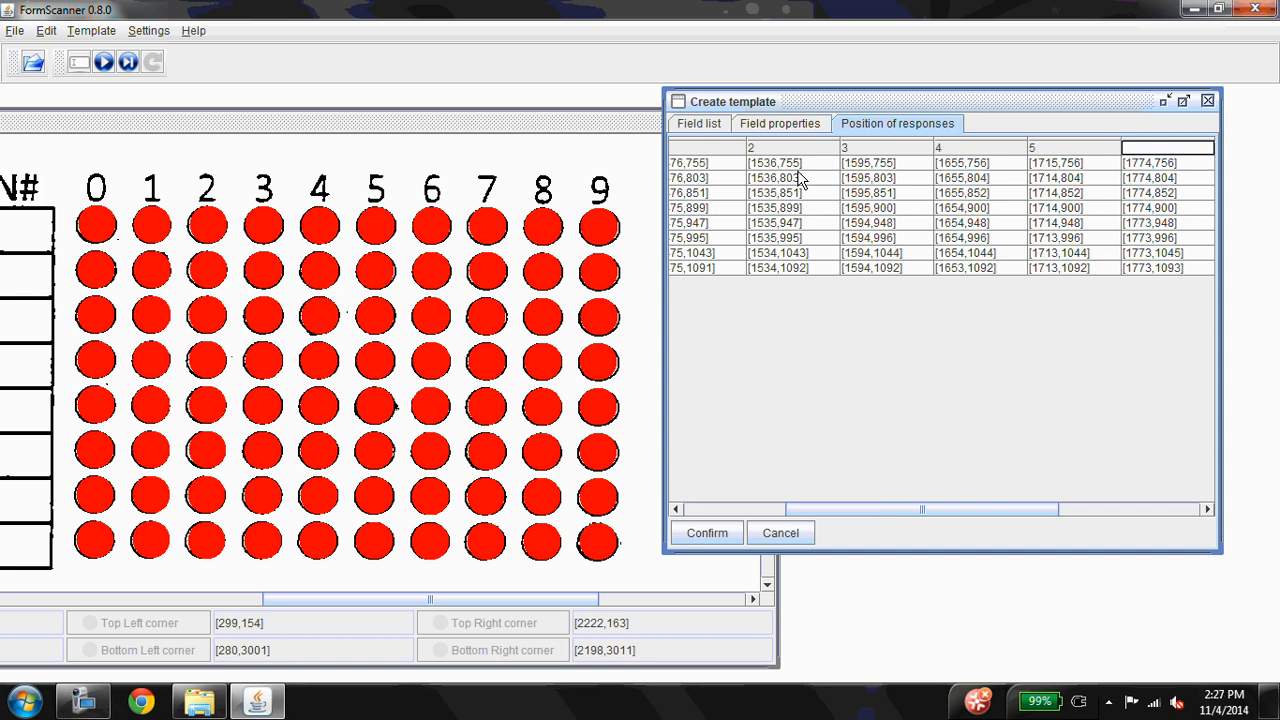
pyautogui.write('6')
pyautogui.moveTo(888, 511); pyautogui.dragTo(966, 331)
pyautogui.click(1078, 150)
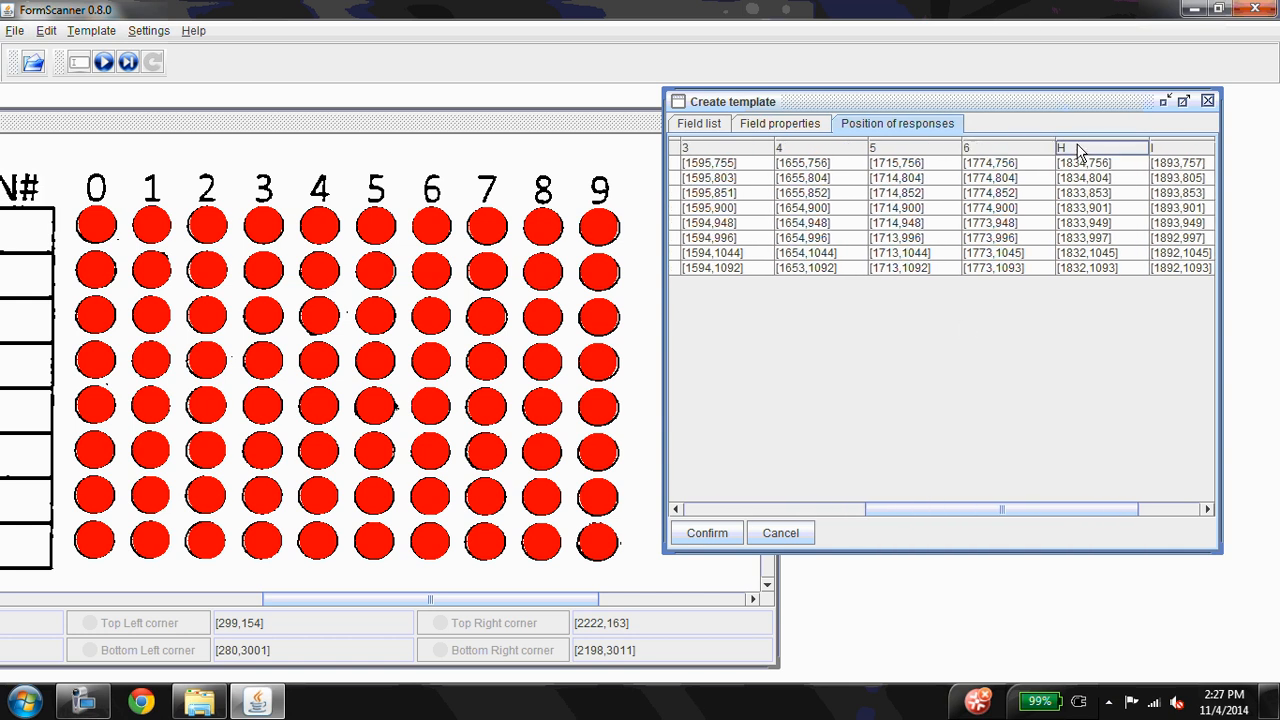
pyautogui.press('BackSpace')
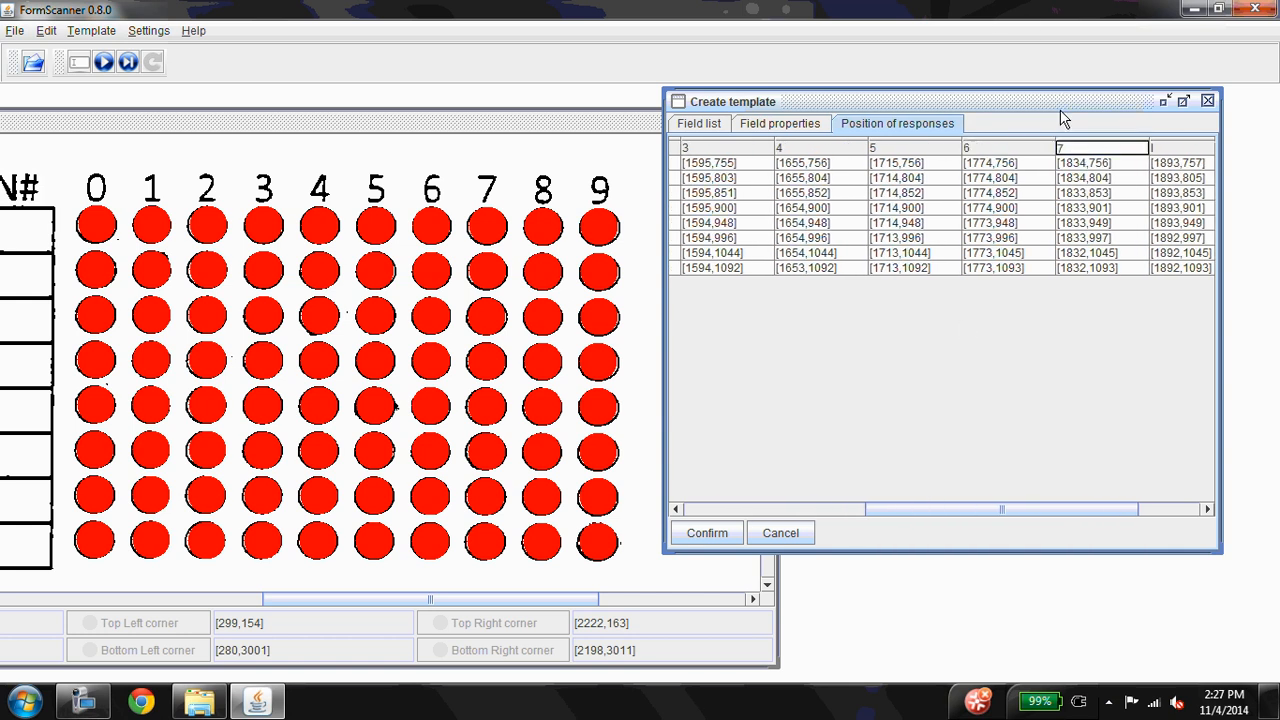
pyautogui.write('7')
pyautogui.click(1166, 150)
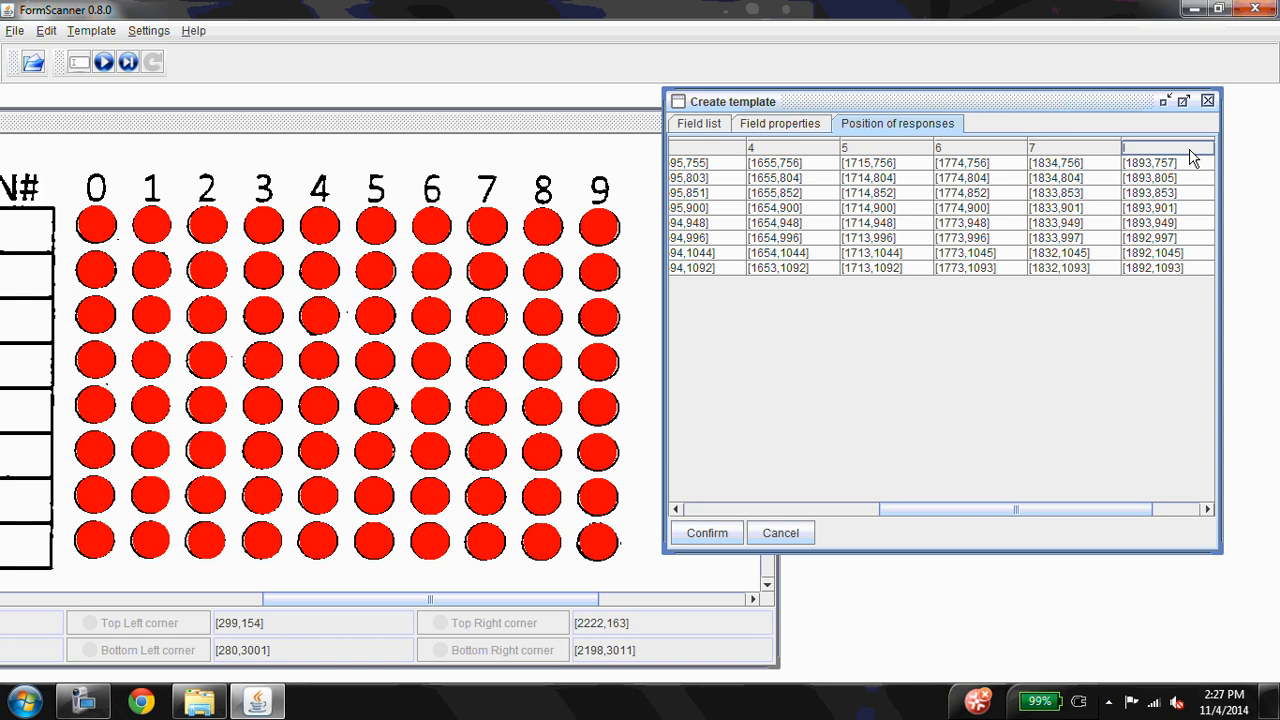
pyautogui.press('BackSpace')
pyautogui.write('8')
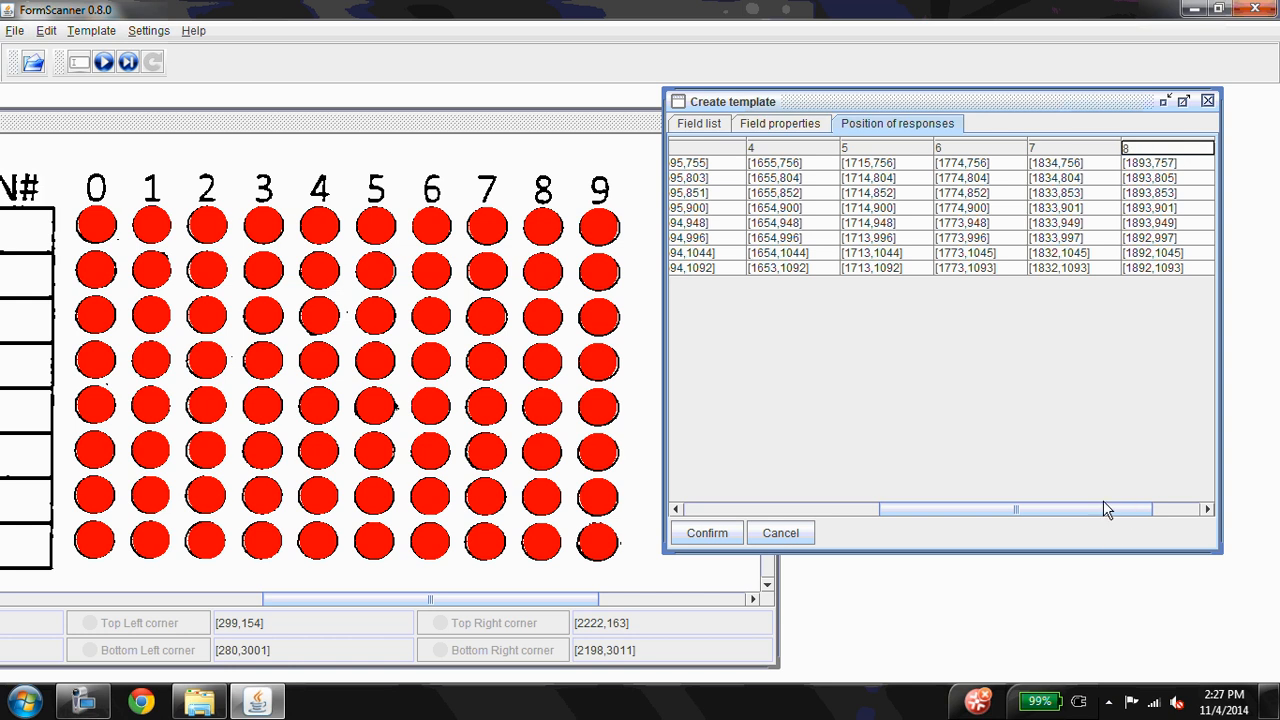
pyautogui.moveTo(1108, 507); pyautogui.dragTo(1156, 507)
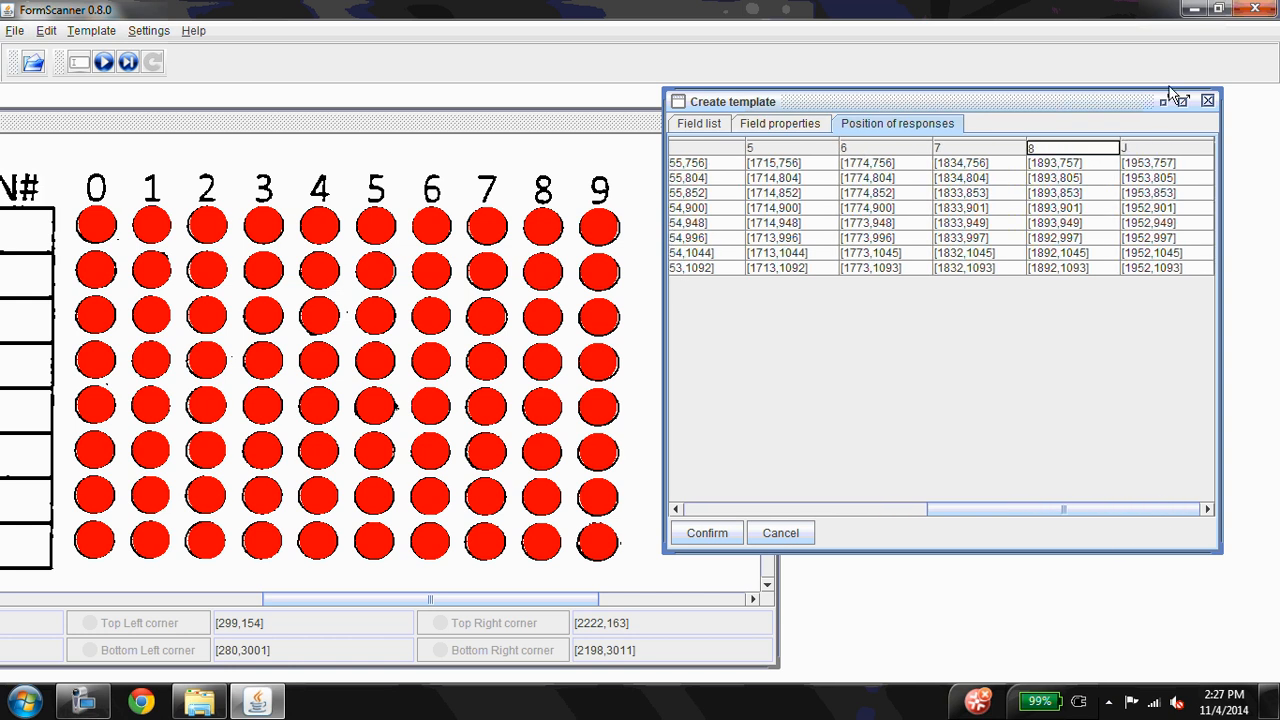
pyautogui.click(1164, 150)
pyautogui.press('BackSpace')
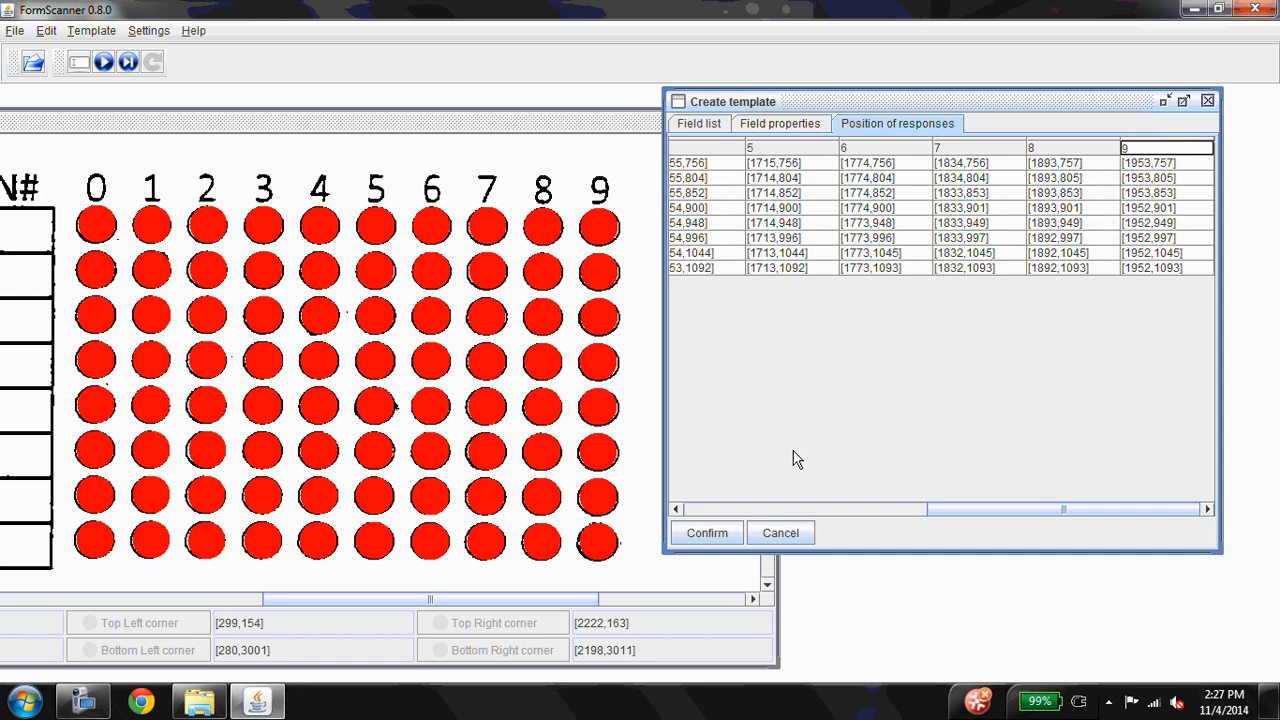
pyautogui.click(712, 533)
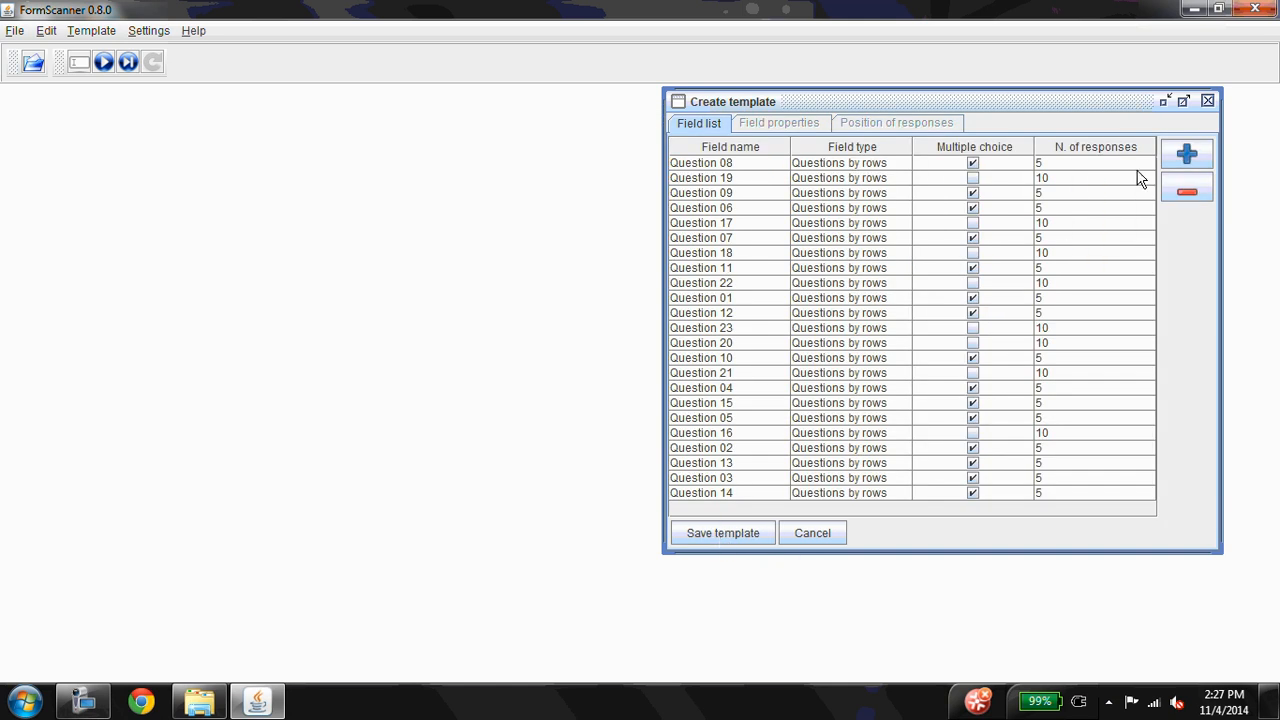
# Save the template in the Class run 2 folder as Image01_multiple choice.xtmpl and acknowledge the confirmation
pyautogui.click(741, 533)
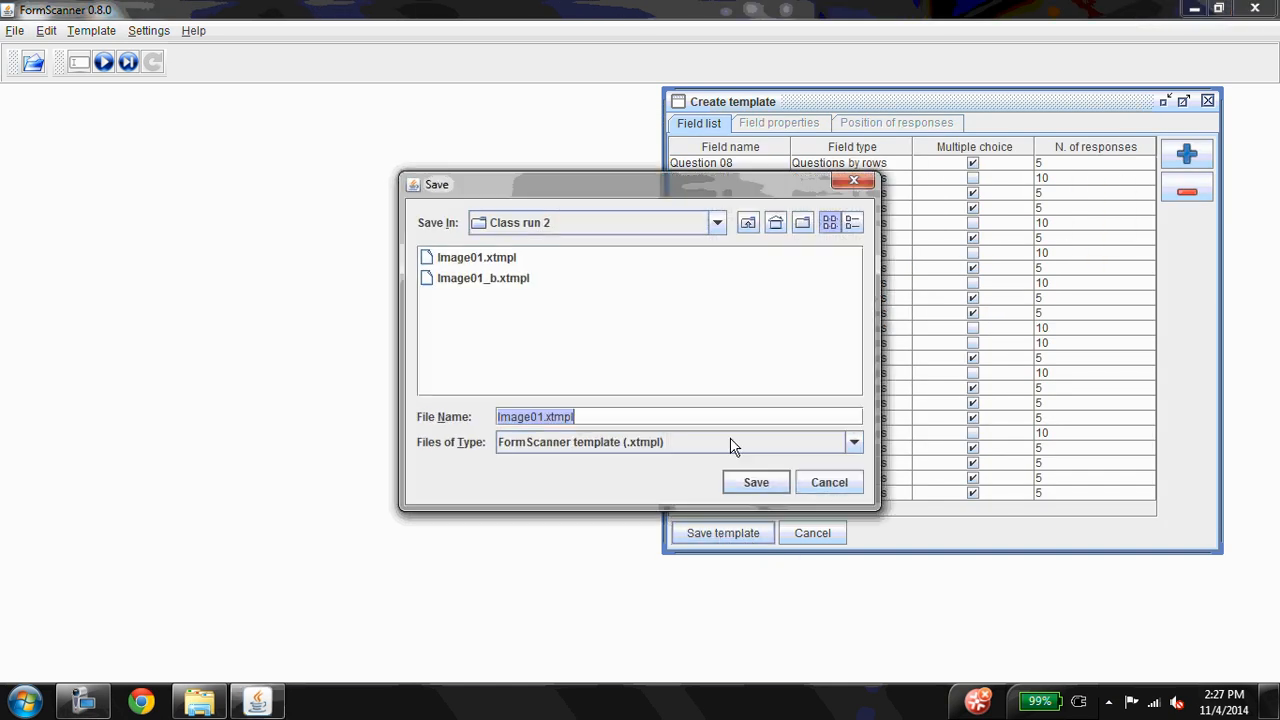
pyautogui.click(465, 282)
pyautogui.click(558, 417)
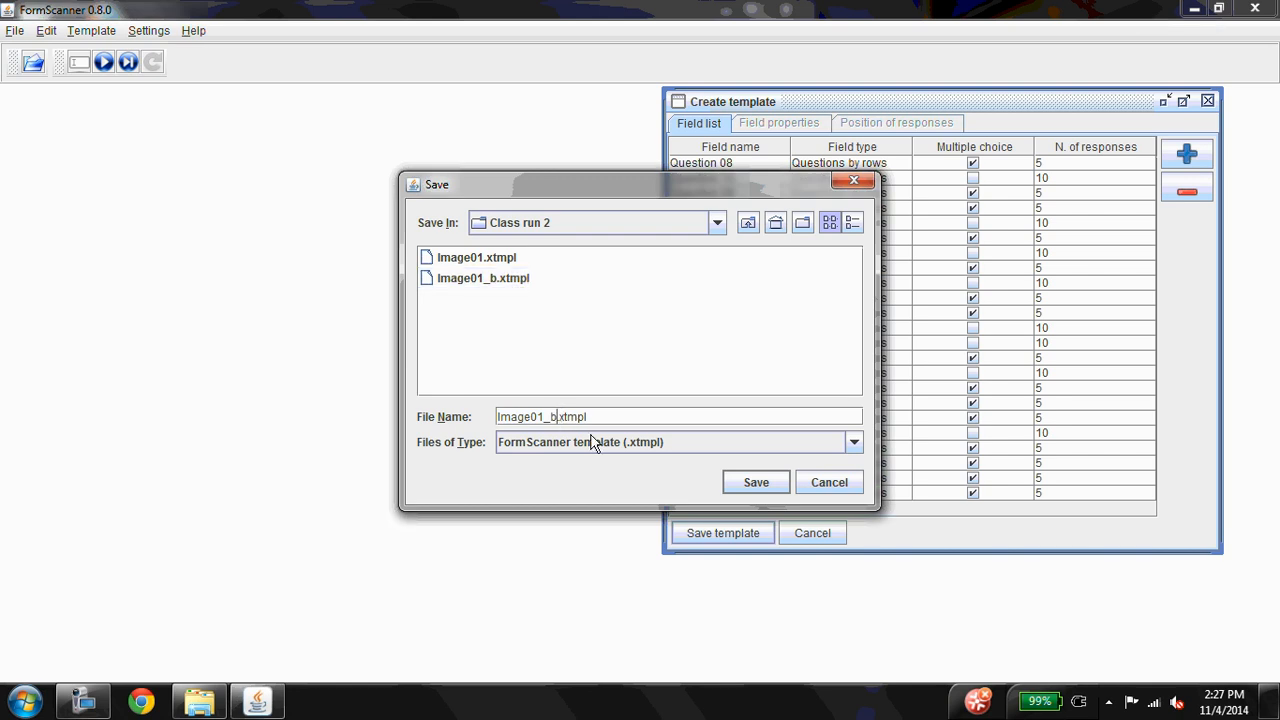
pyautogui.press('BackSpace')
pyautogui.write('multiple choice')
pyautogui.press('Return')
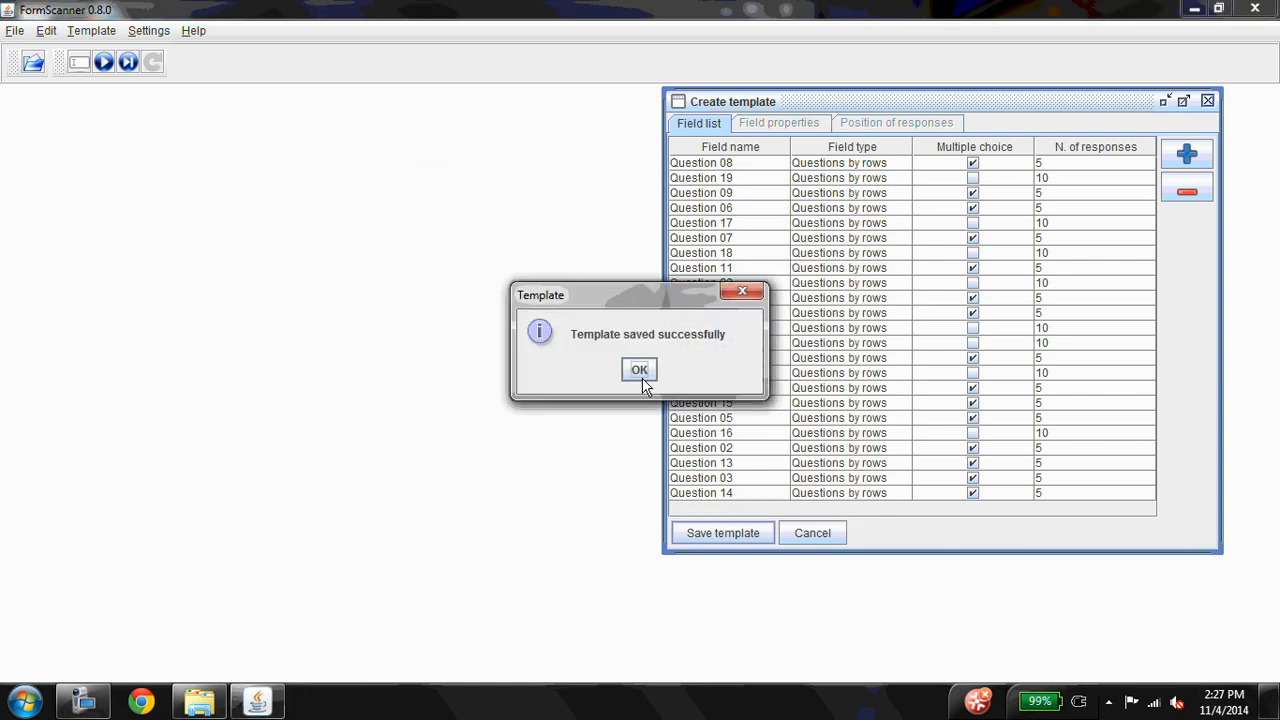
pyautogui.click(639, 369)
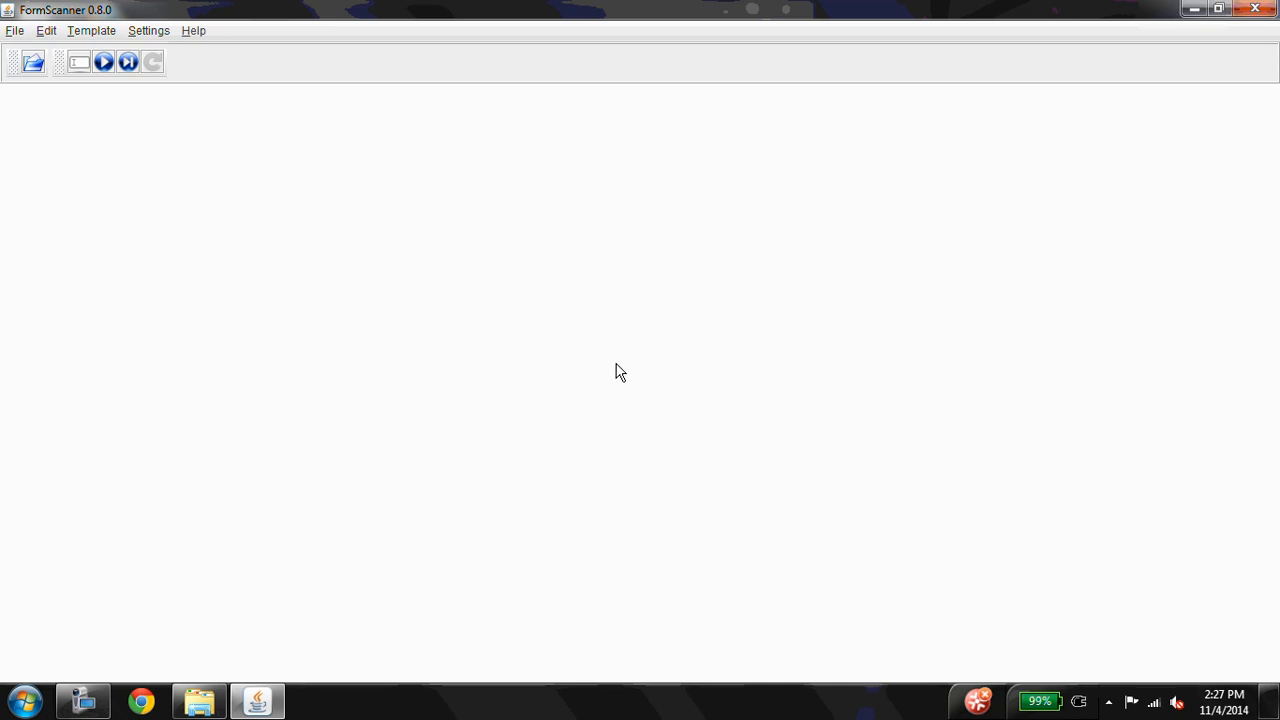
pyautogui.click(86, 706)
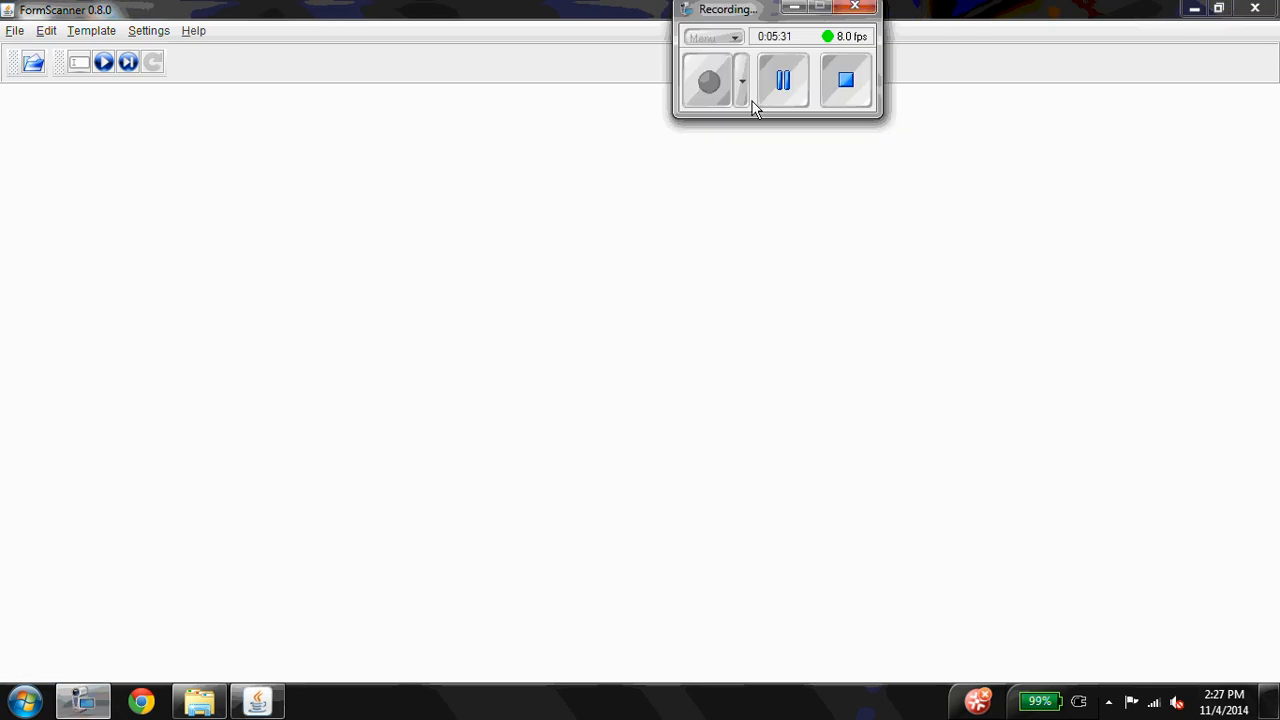